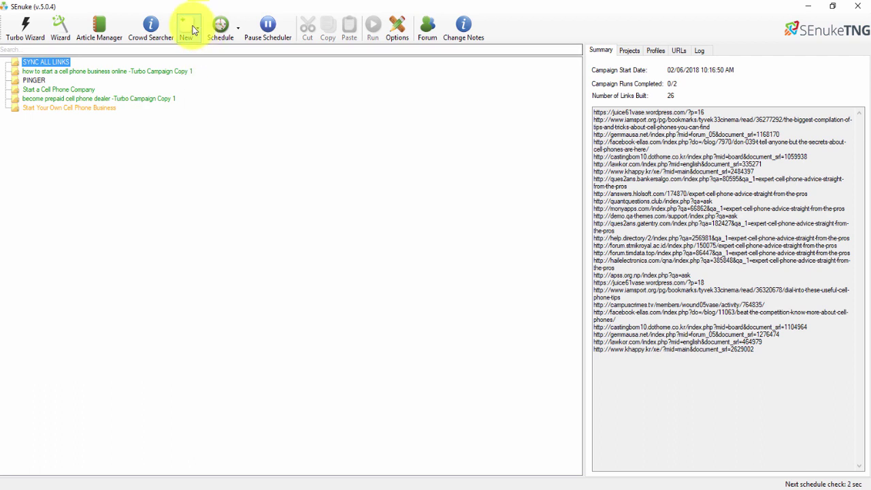
- Close the successful submissions report so the campaign list shows 32 links built
left_click(189, 26)
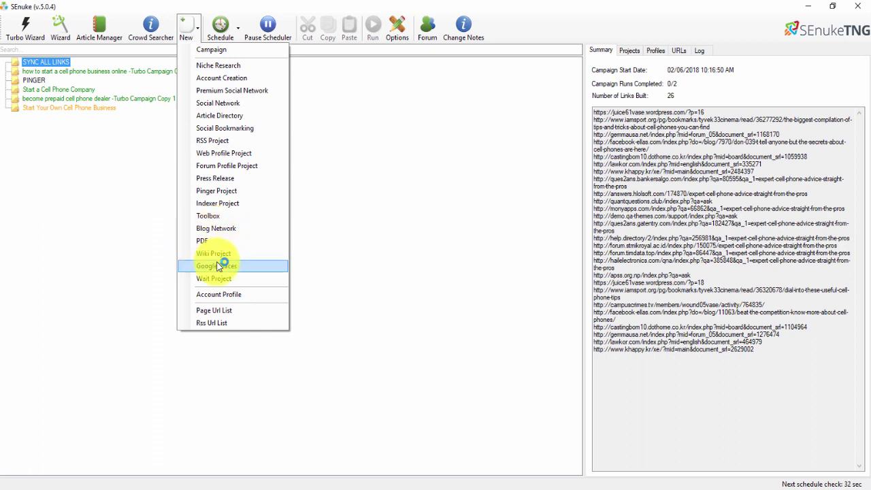
left_click(550, 17)
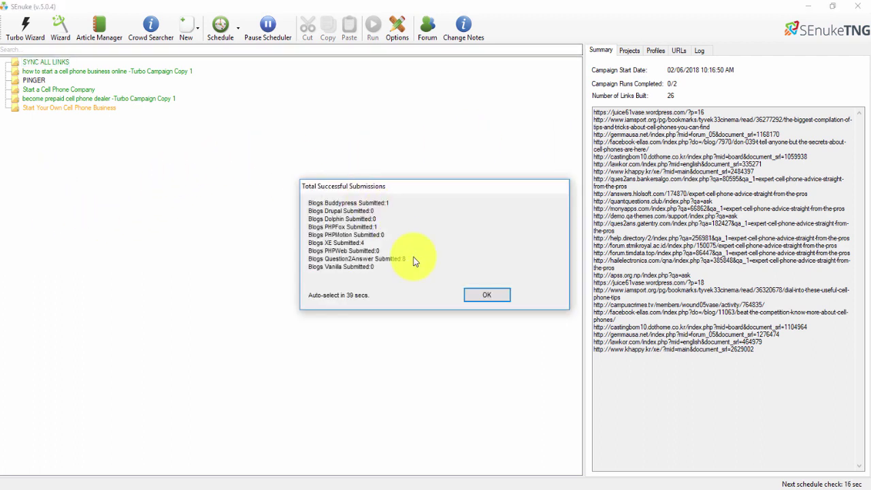
left_click(482, 295)
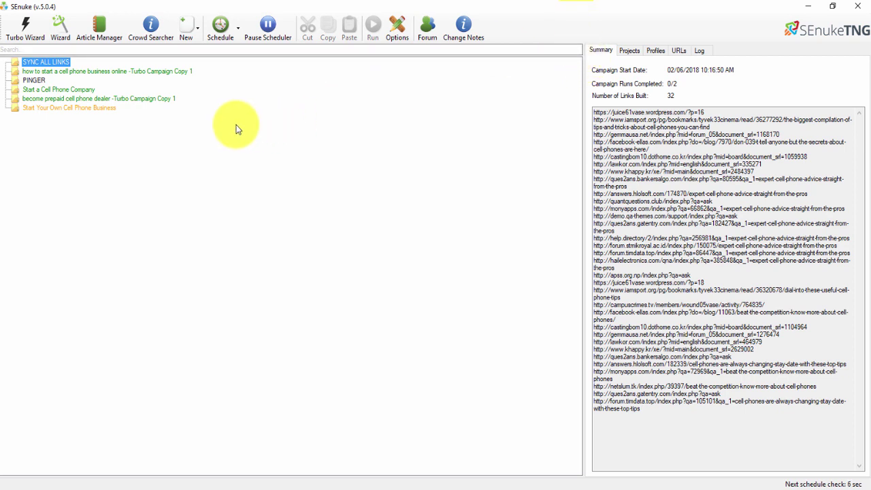
- Launch the Turbo Wizard, move it up, and check its empty keyword, URL, tag and name fields
left_click(28, 29)
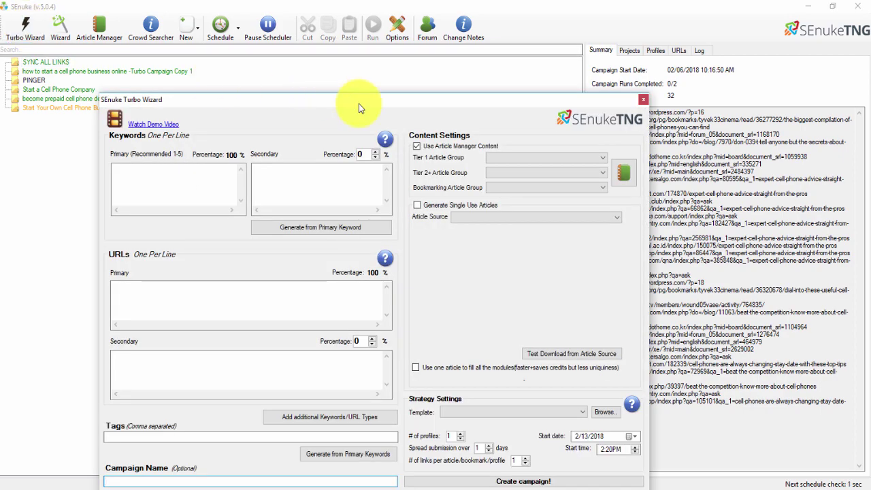
left_click_drag(359, 104, 398, 40)
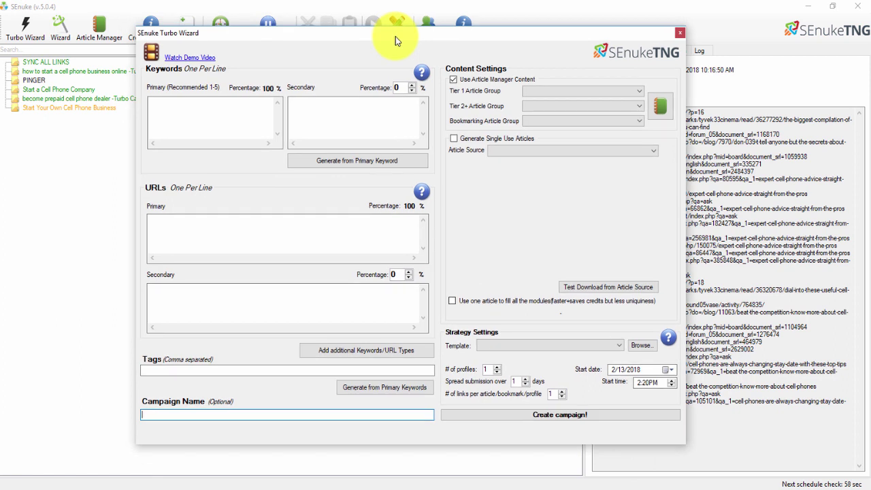
left_click(192, 120)
left_click(306, 119)
left_click(181, 242)
left_click(178, 306)
left_click(172, 370)
left_click(172, 414)
- Nudge the wizard right and return focus to the secondary keywords box
left_click(207, 293)
left_click(215, 238)
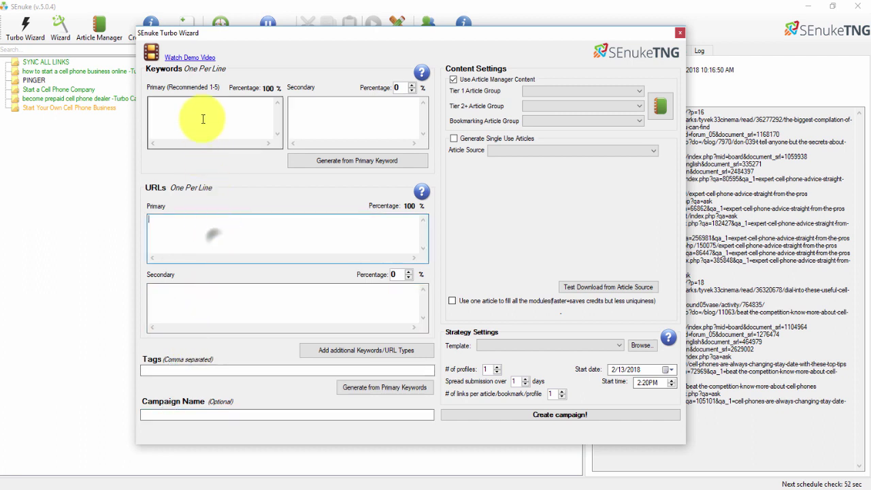
left_click(198, 117)
left_click(371, 101)
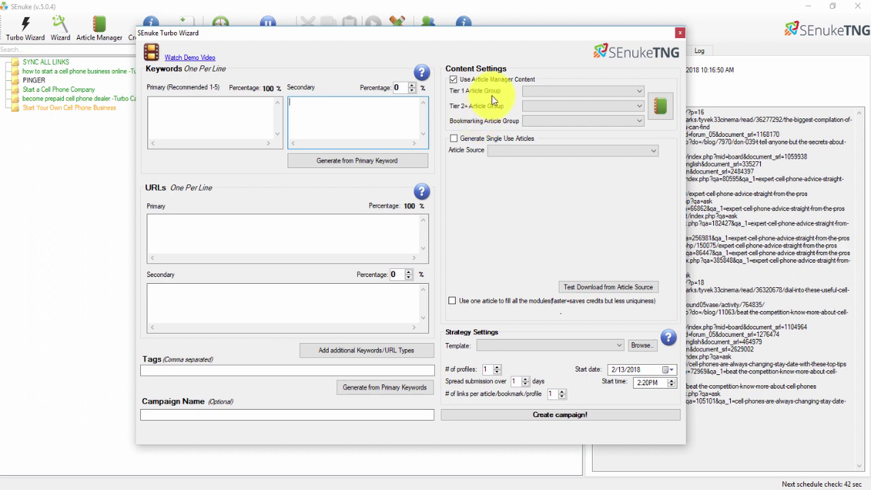
left_click_drag(500, 36, 506, 36)
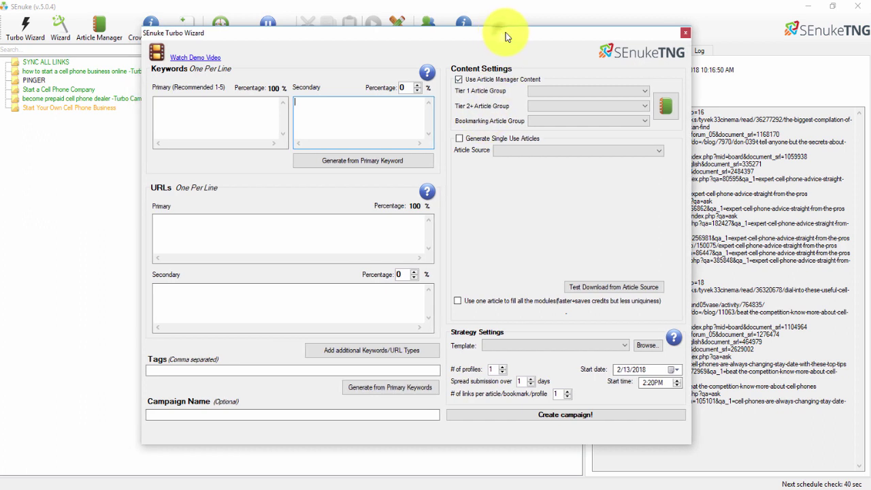
left_click(169, 115)
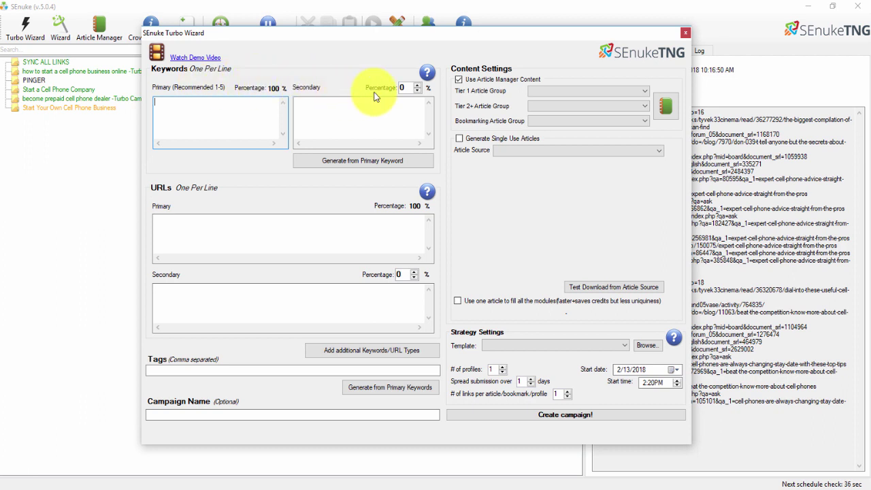
left_click(357, 108)
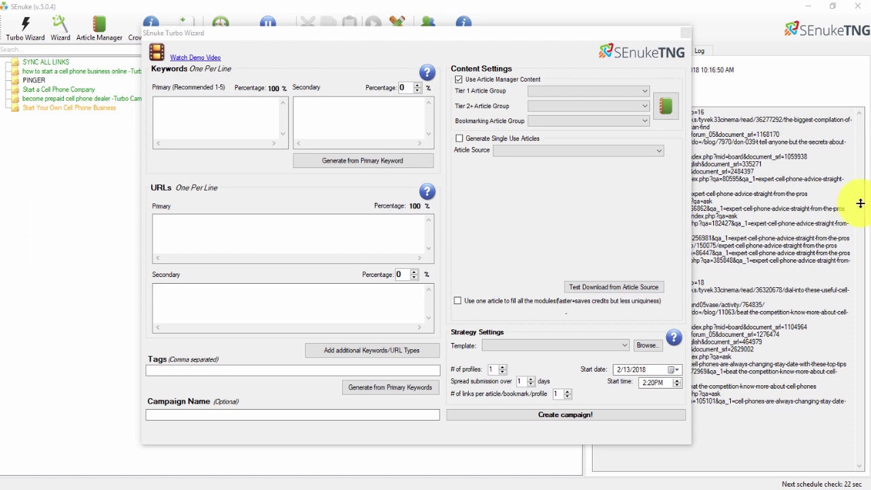
- Paste the five cell phone business keywords into Primary, removing the trailing blank line
left_click(209, 106)
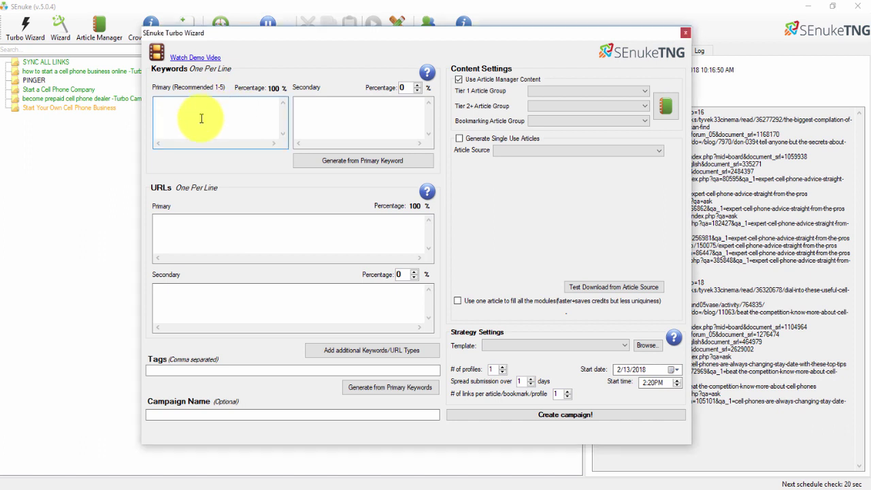
type("how to start a cell phone company cell phone business opportunity cell phone business opportunity starting a cell phone business")
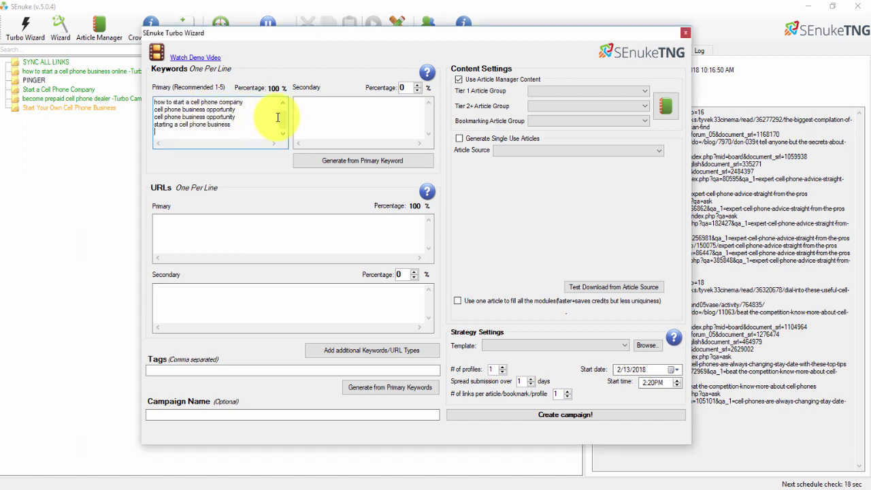
scroll(283, 121, "up", 1)
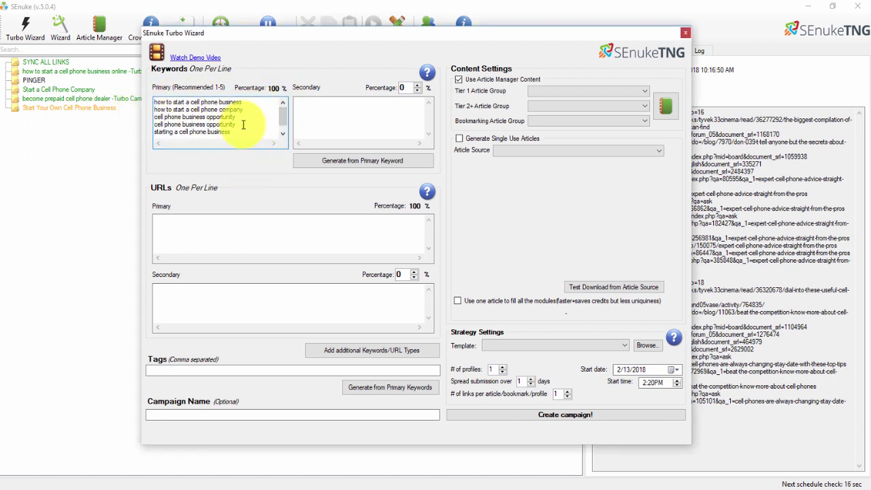
key("BackSpace")
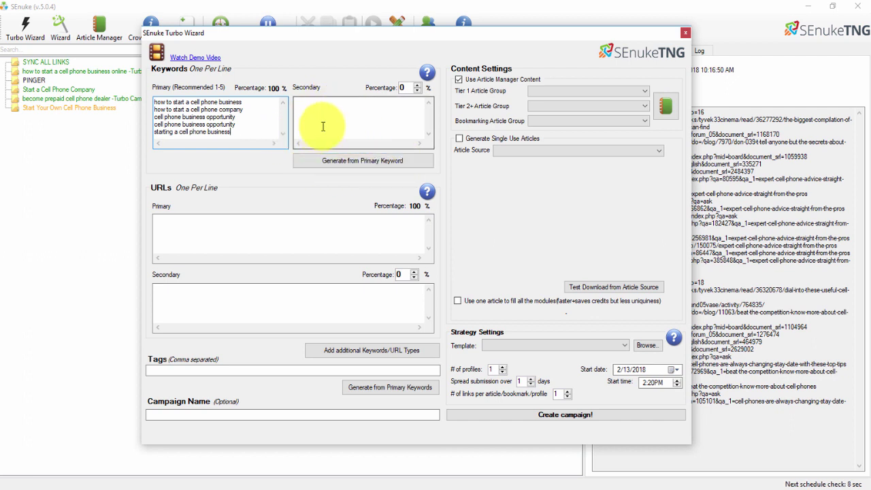
- Generate secondary keywords from the primary ones, acknowledging the account, recaptcha and email notices
left_click(359, 161)
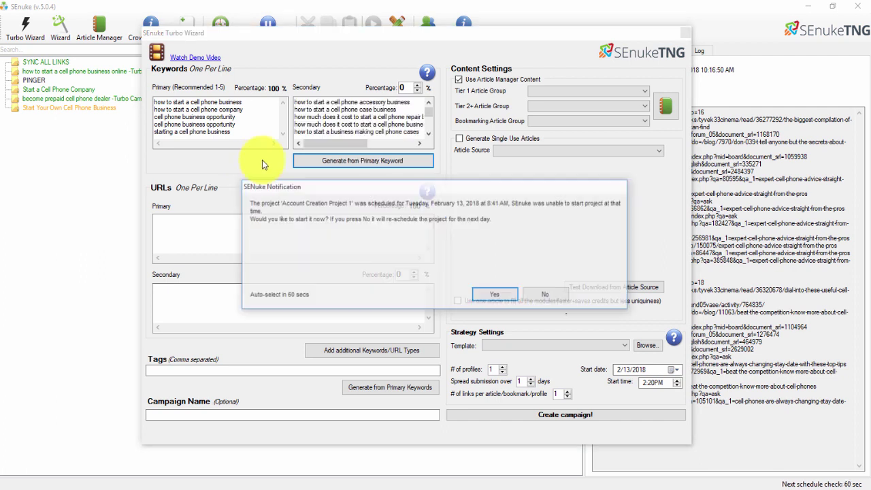
left_click(496, 294)
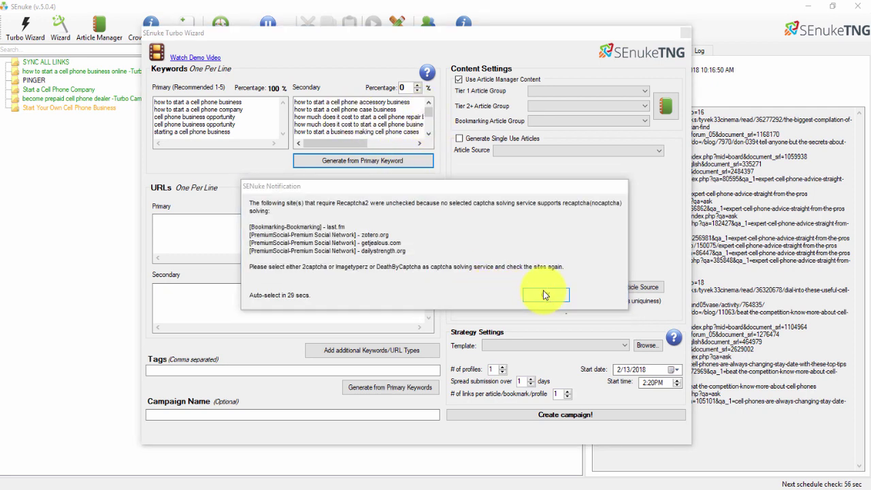
left_click(544, 294)
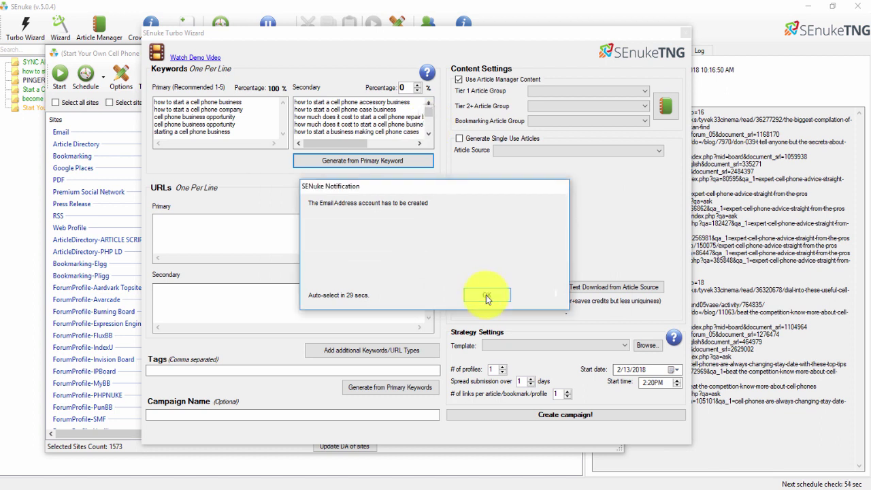
left_click(487, 296)
scroll(399, 113, "down", 5)
scroll(432, 111, "up", 5)
scroll(414, 129, "down", 5)
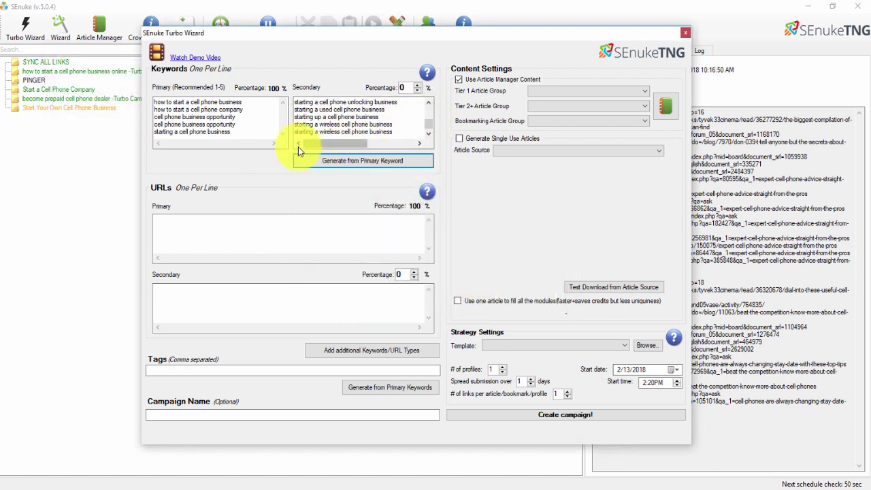
- Set the secondary keyword share to 30%, leaving primary keywords at 70%
left_click_drag(513, 35, 514, 13)
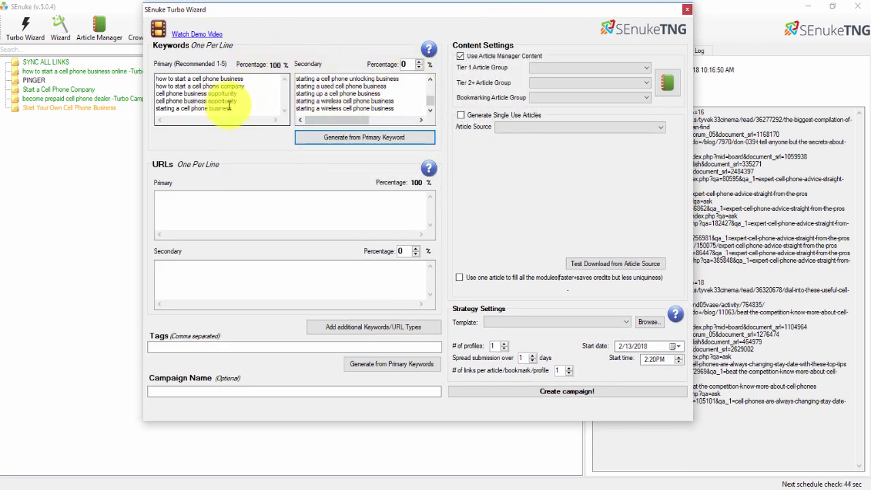
left_click(407, 64)
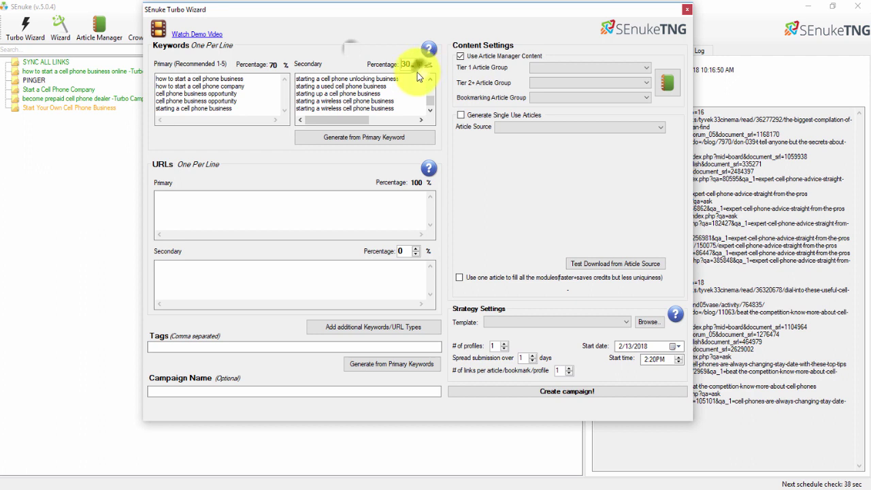
left_click(225, 206)
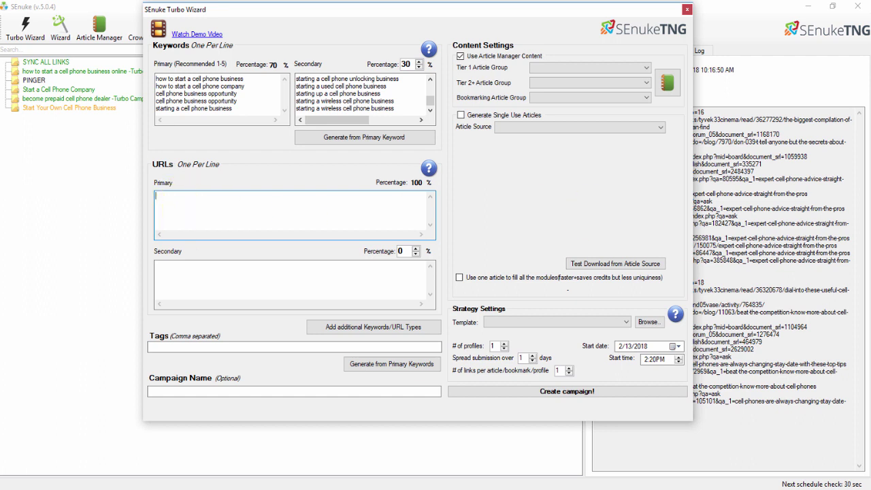
- Paste two store article URLs and a YouTube video URL as primary targets
type("https://syncupsolutions.com/how-to-start-a-cell-phone-store/ https://syncupsolutions.com/start-a-cell-phone-store-dealer-program")
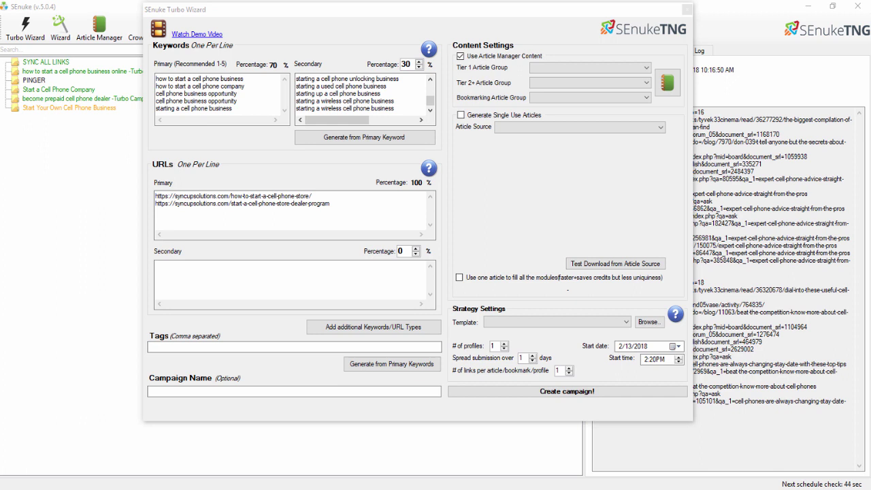
type("https://www.youtube.com/watch?v=m8lbz0qYx7o")
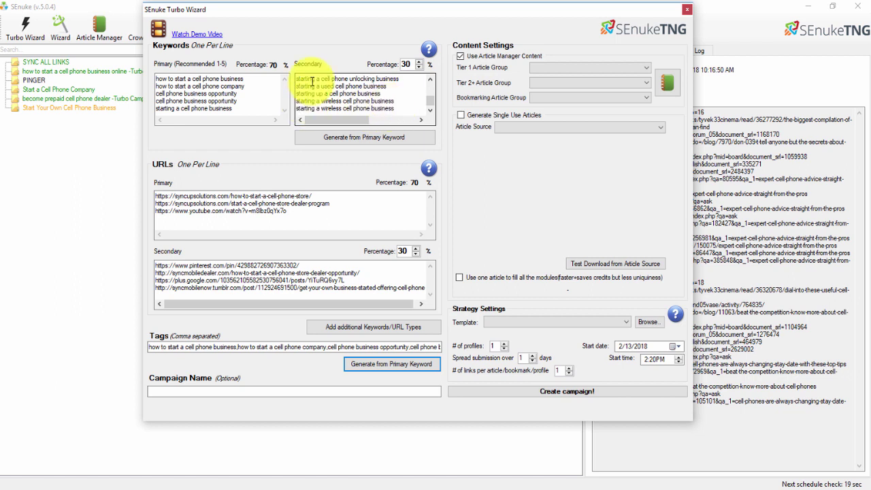
left_click_drag(353, 122, 308, 128)
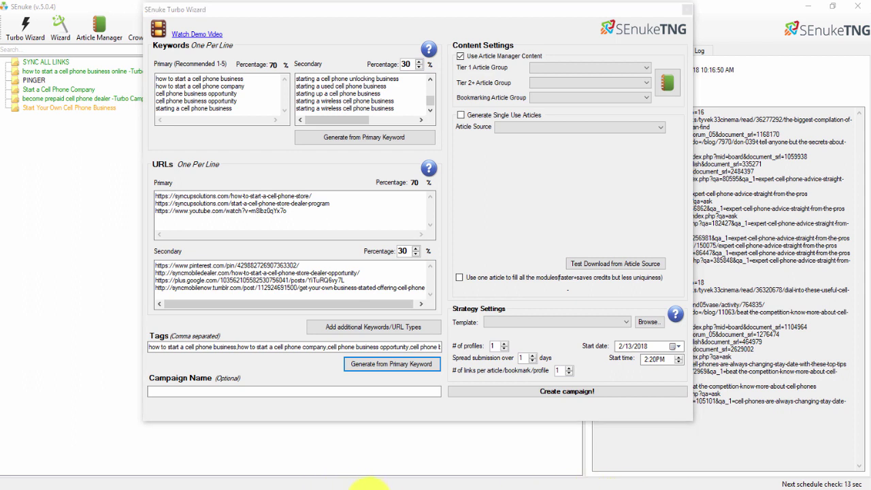
- Append five generic anchors like 'click site' and 'get redirected here' to the secondary keywords
left_click(399, 457)
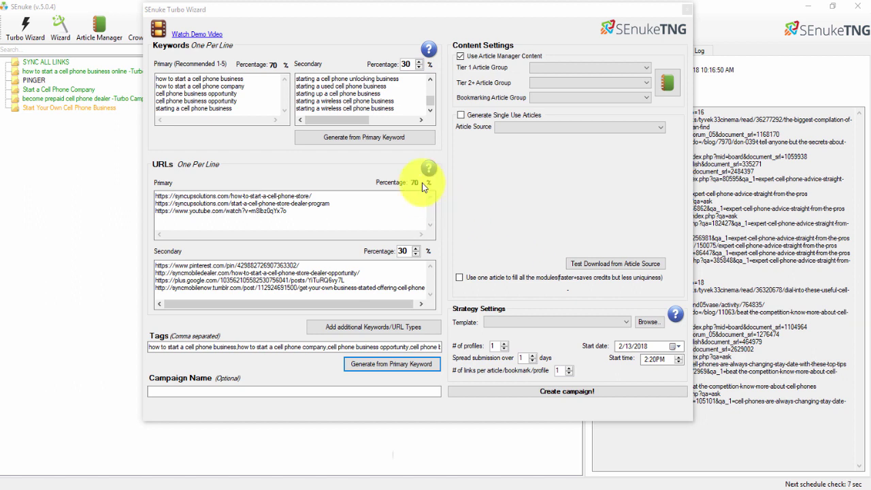
left_click(407, 106)
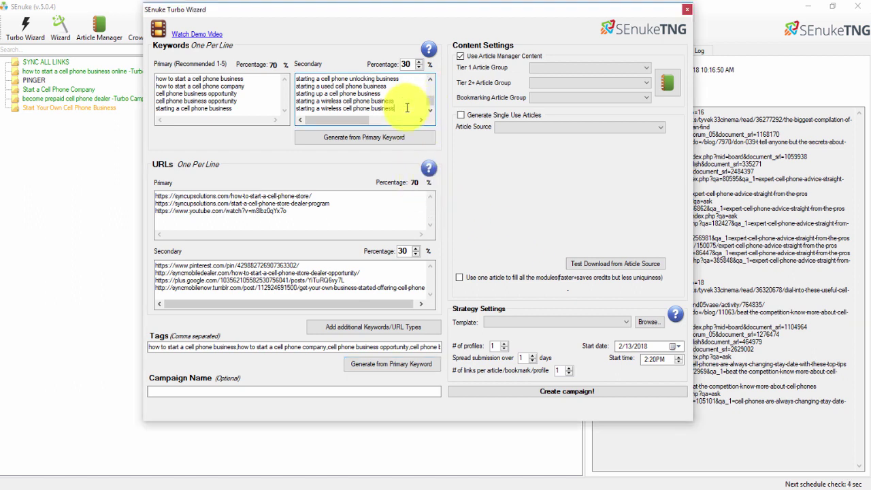
key("Return")
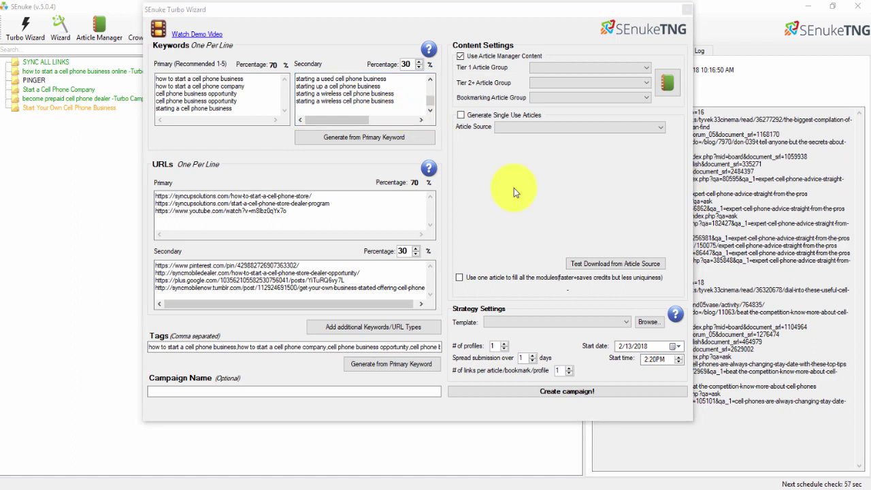
left_click(307, 106)
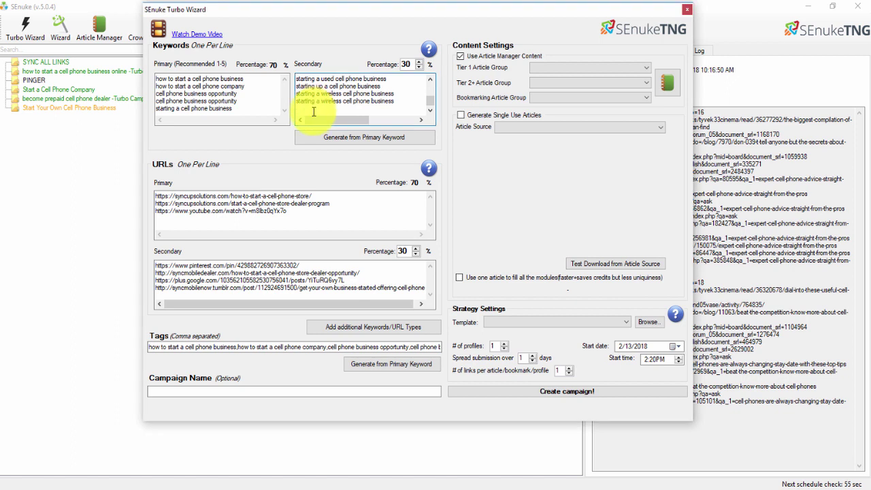
type("More about the author click site navigate to this website my review here get redirected here")
mouse_move(430, 100)
left_mouse_down()
mouse_move(428, 78)
mouse_move(427, 101)
left_mouse_up()
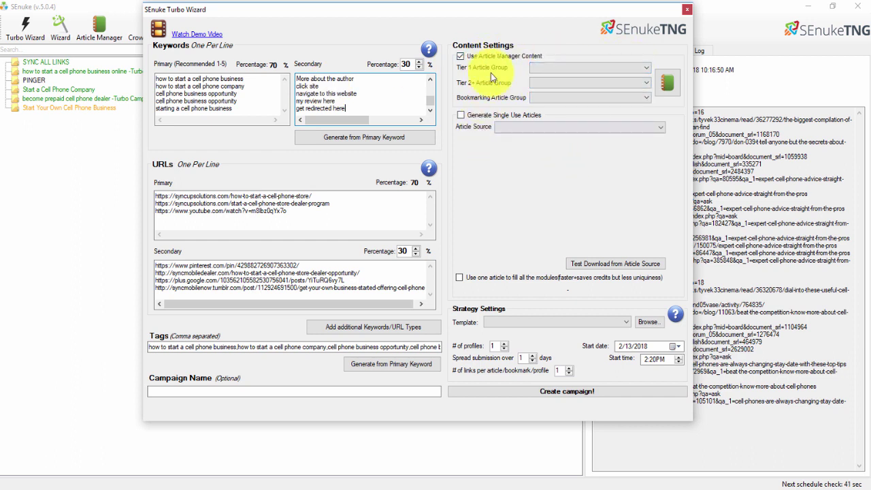
- Drop Article Manager content and use Article Builder articles in the cell phones category
left_click(618, 68)
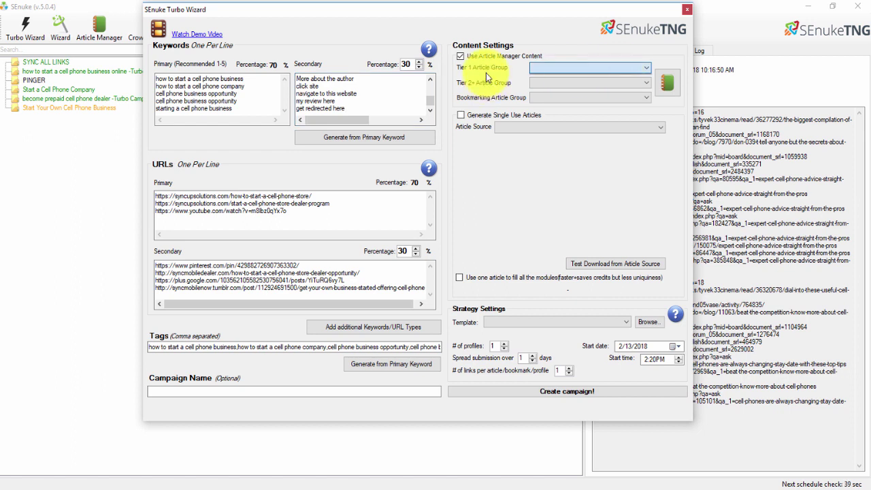
left_click(461, 56)
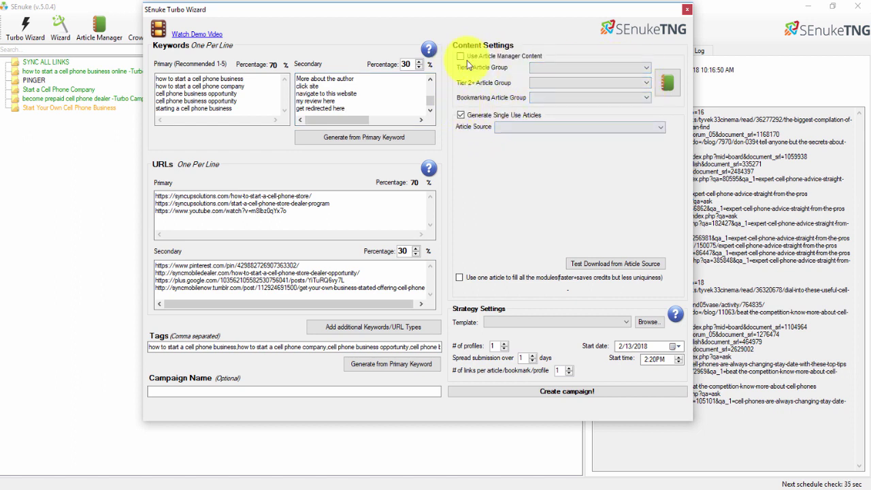
left_click(598, 127)
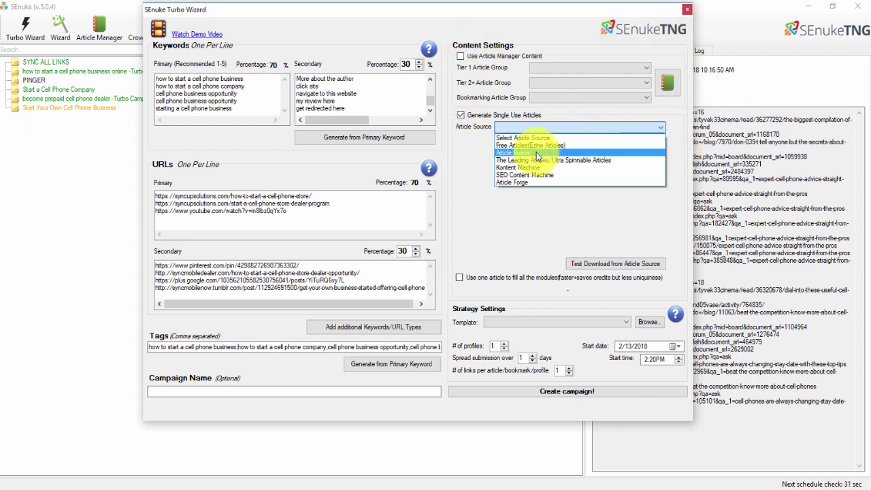
left_click(541, 153)
left_click(630, 170)
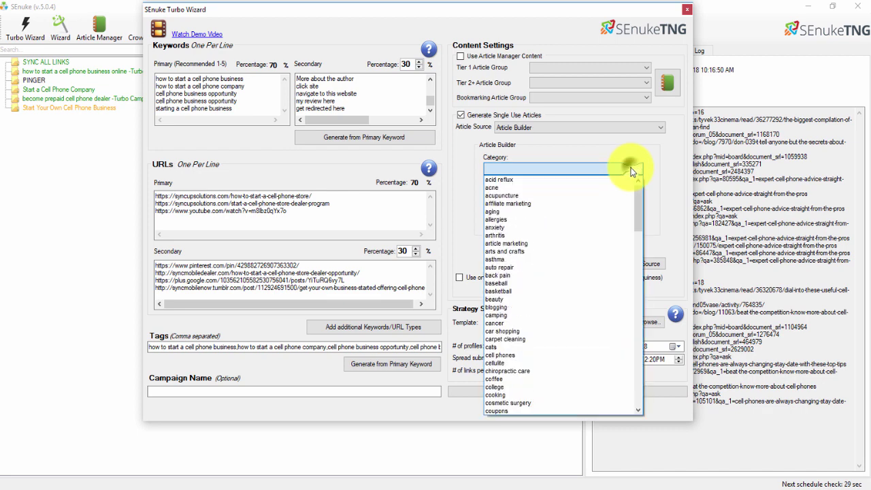
scroll(525, 221, "down", 3)
scroll(524, 224, "down", 20)
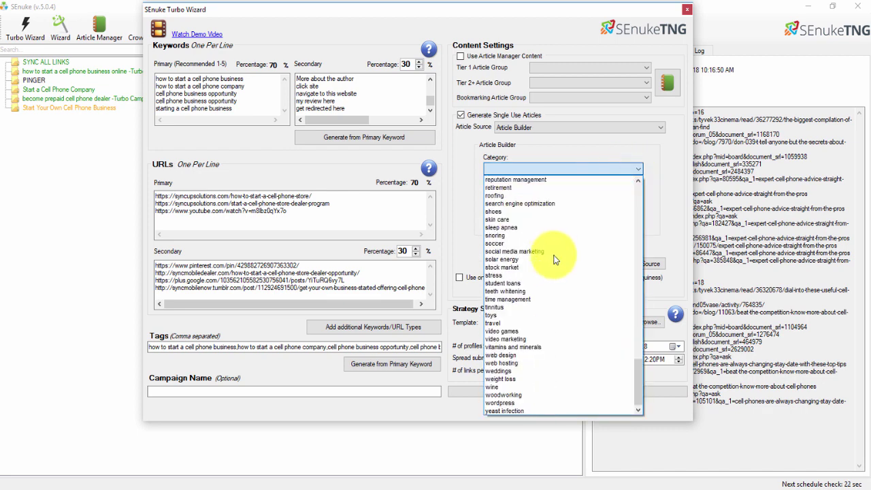
scroll(548, 412, "up", 5)
scroll(524, 303, "up", 20)
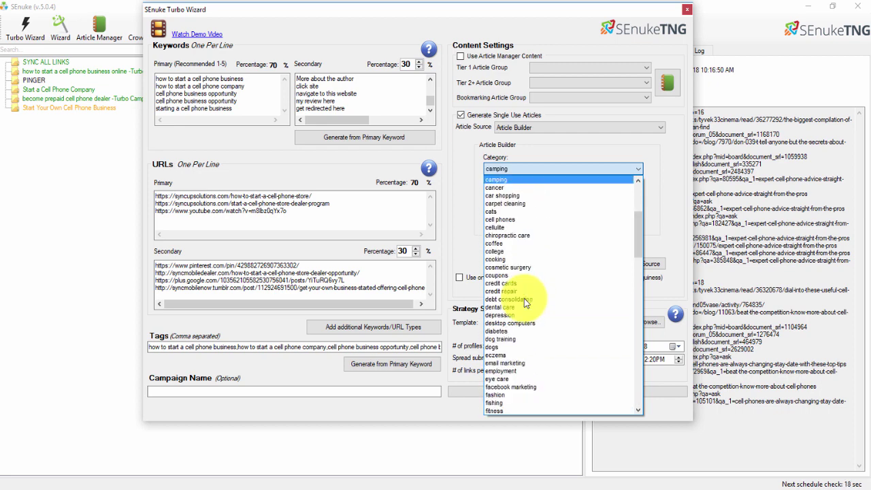
left_click(520, 219)
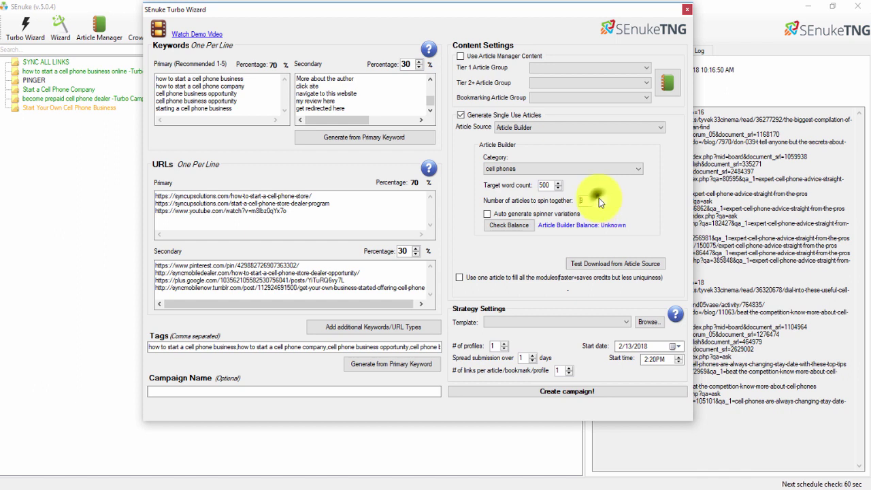
- Spin 10 articles together with automatic spinner variations turned on
type("10")
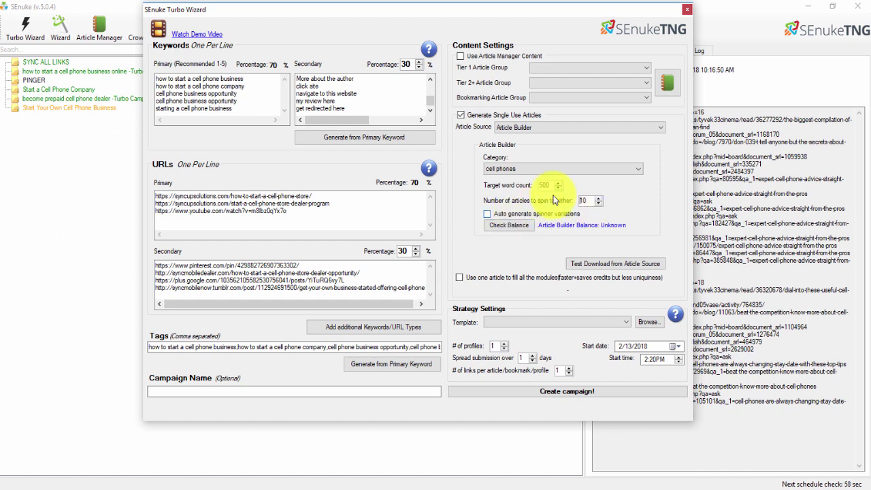
left_click(487, 213)
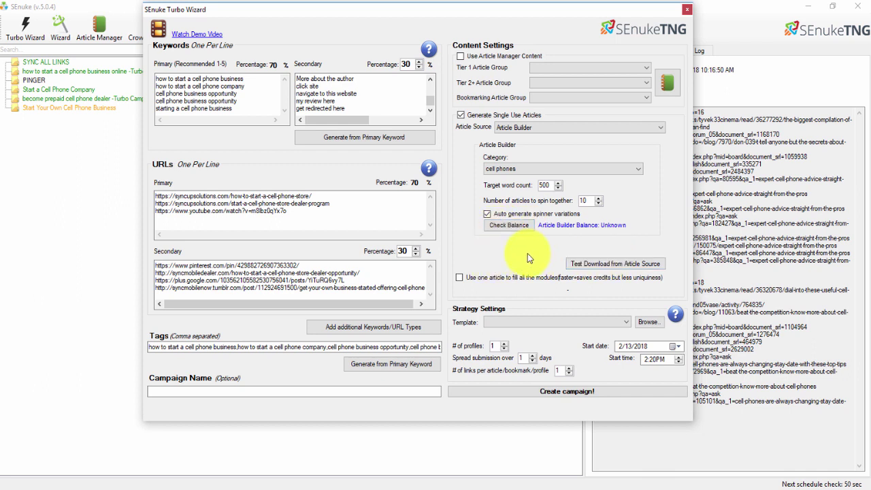
left_click(505, 322)
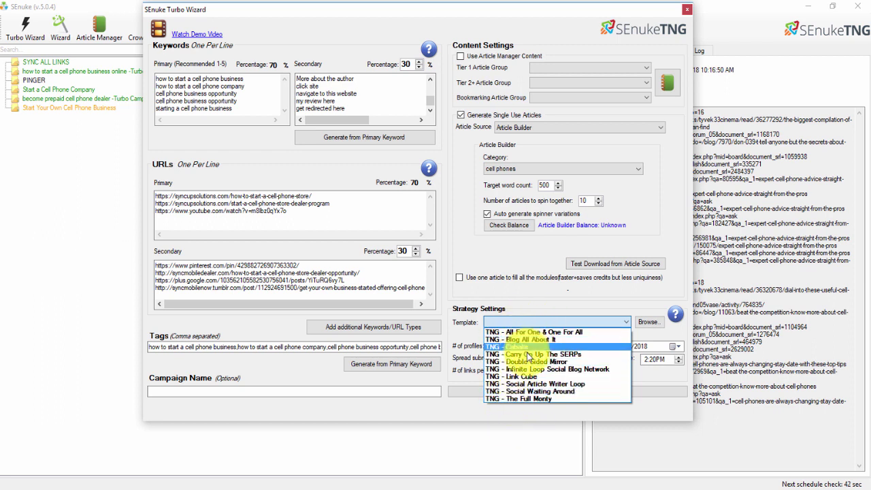
- Apply the TNG - Carry On Up The SERPs template and spread submissions over 7 days
left_click(563, 354)
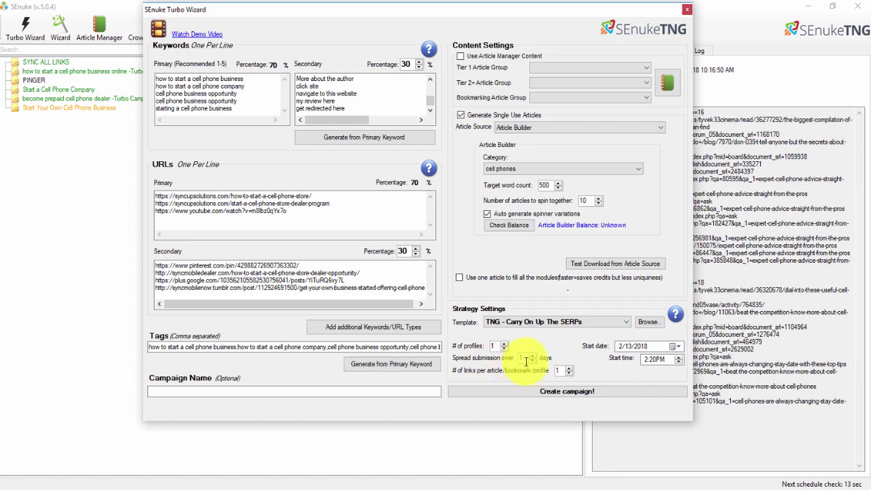
key("XF86AudioLowerVolume")
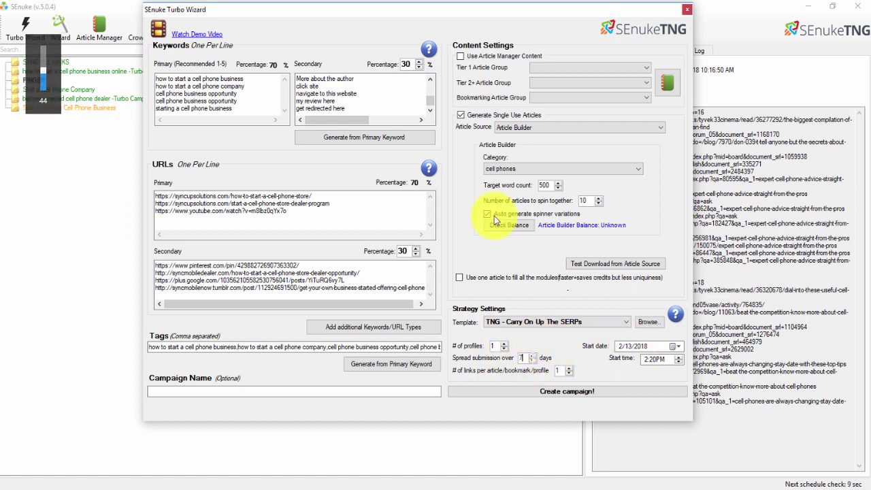
double_click(522, 357)
type("1")
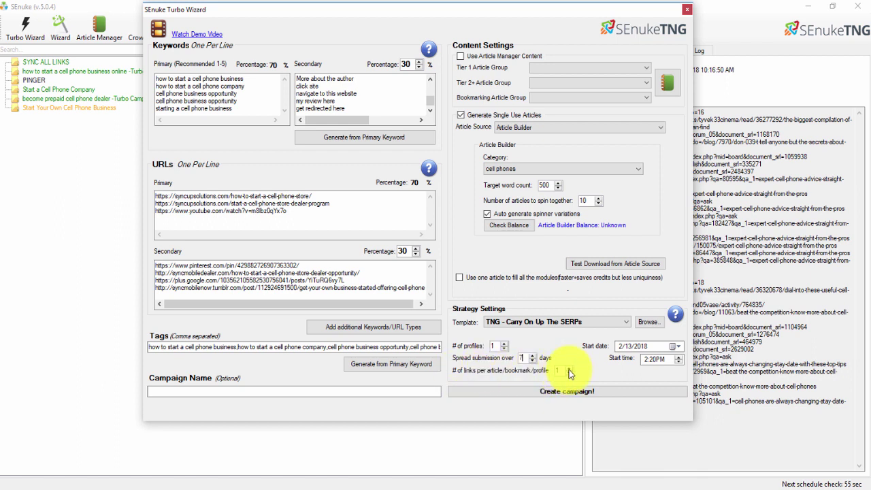
key("BackSpace")
type("7")
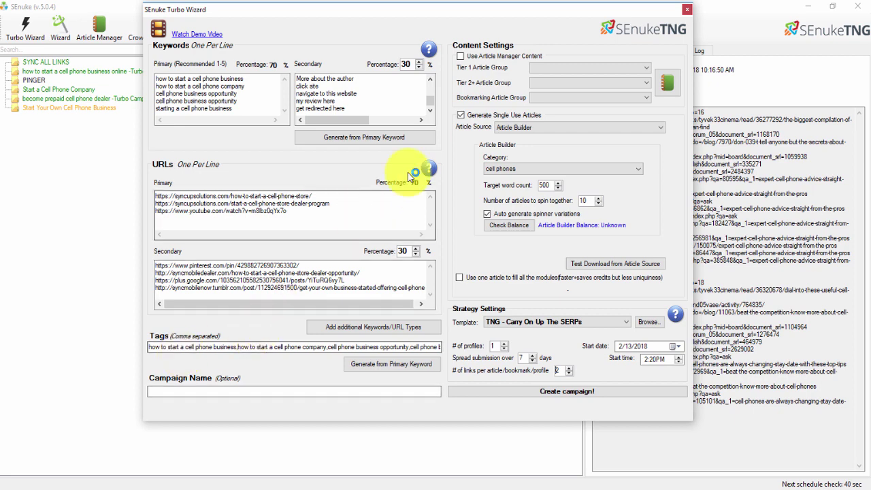
left_click(243, 390)
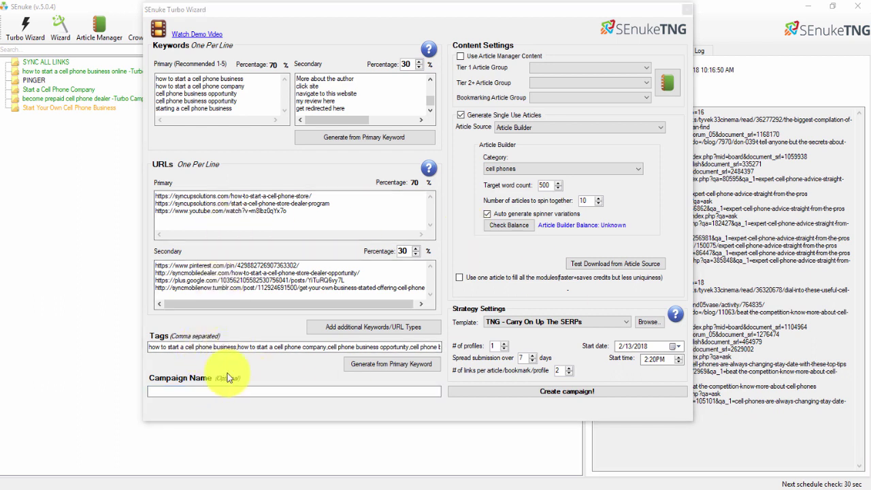
- Name the campaign 'how to start a cell phone store' and create it
left_click(166, 392)
type("how to start a cell phone store")
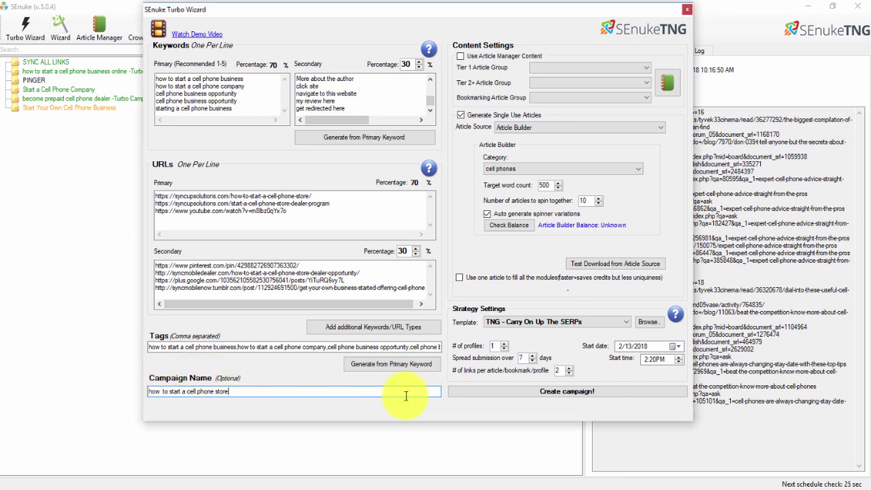
left_click(582, 393)
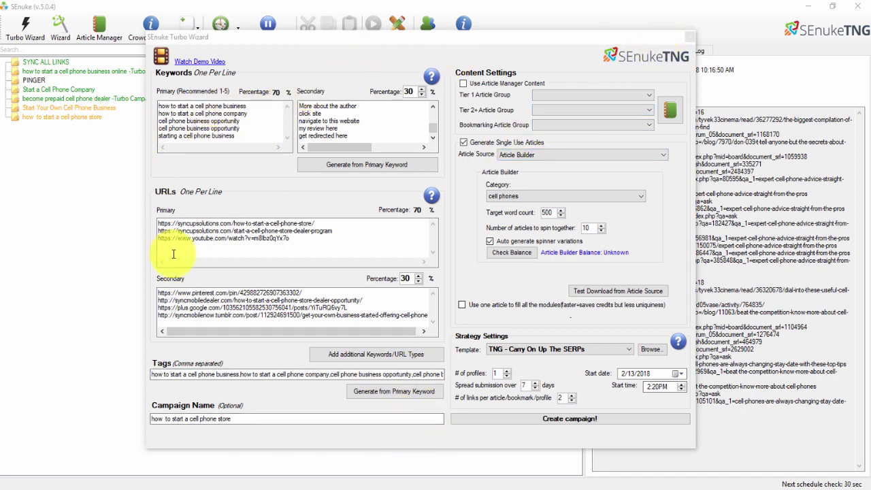
- Close the wizard and enable loop mode for the 'how to start a cell phone store' campaign
left_click(687, 37)
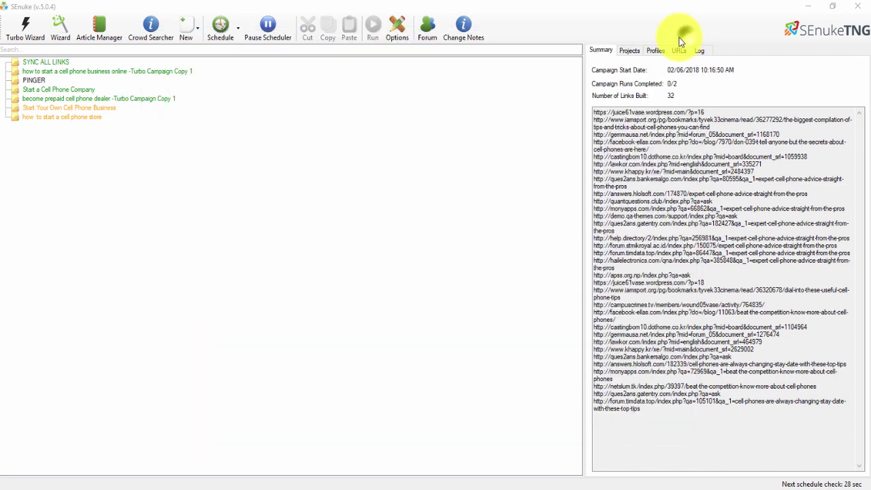
left_click(44, 117)
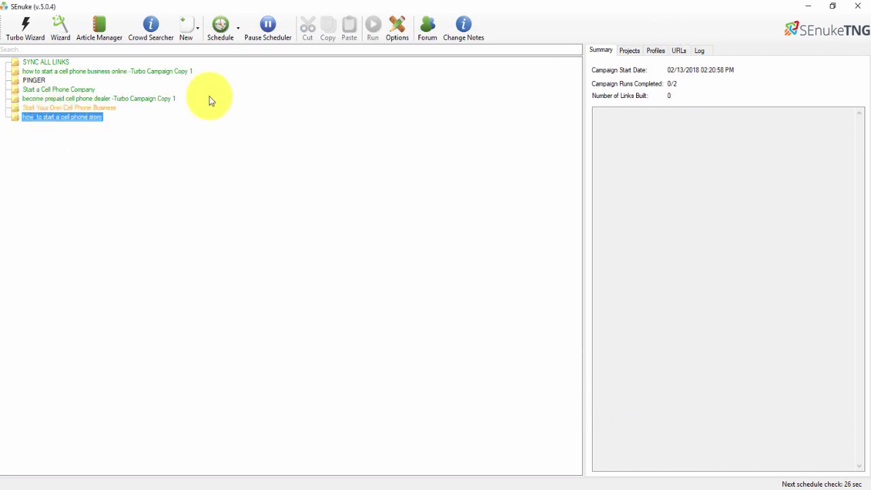
left_click_drag(584, 73, 257, 109)
right_click(67, 126)
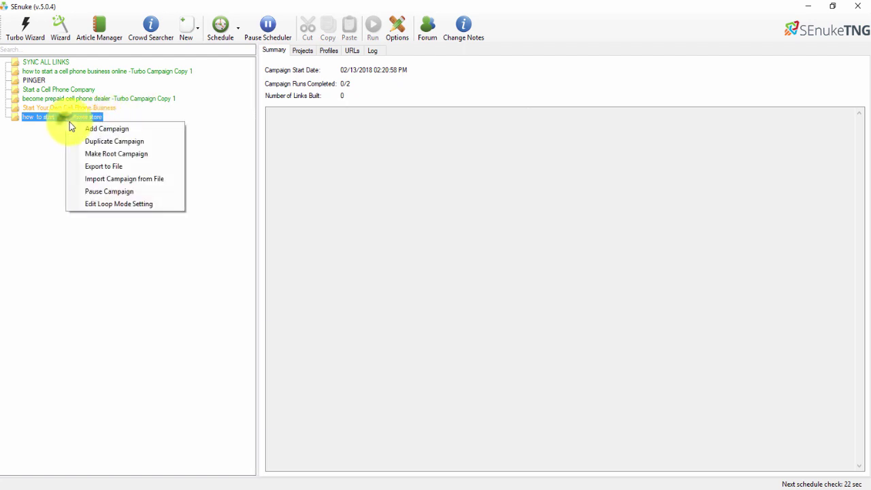
left_click(97, 204)
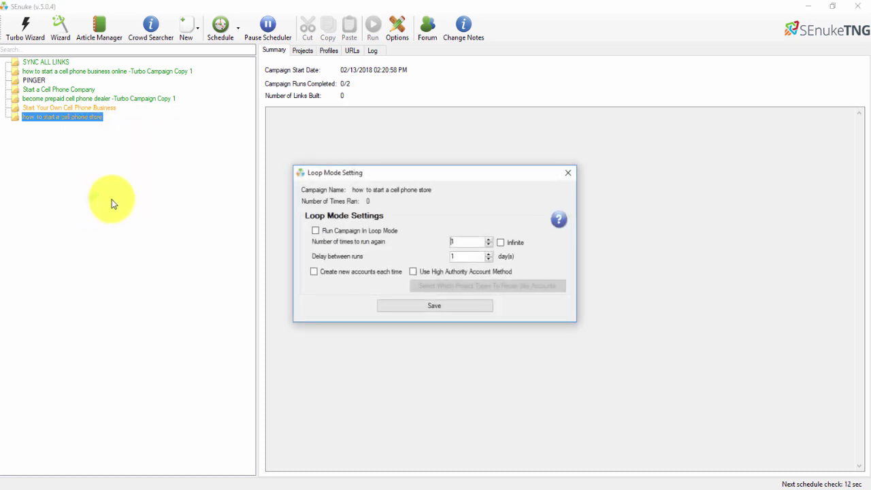
left_click(325, 233)
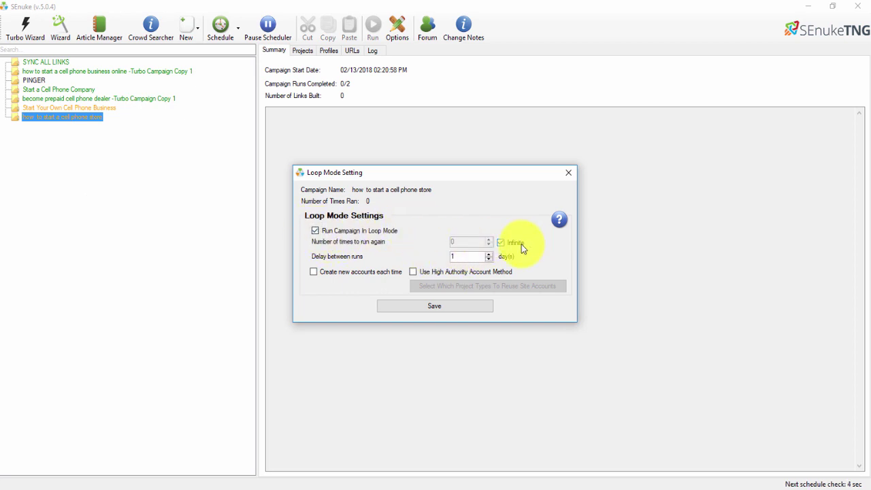
double_click(477, 258)
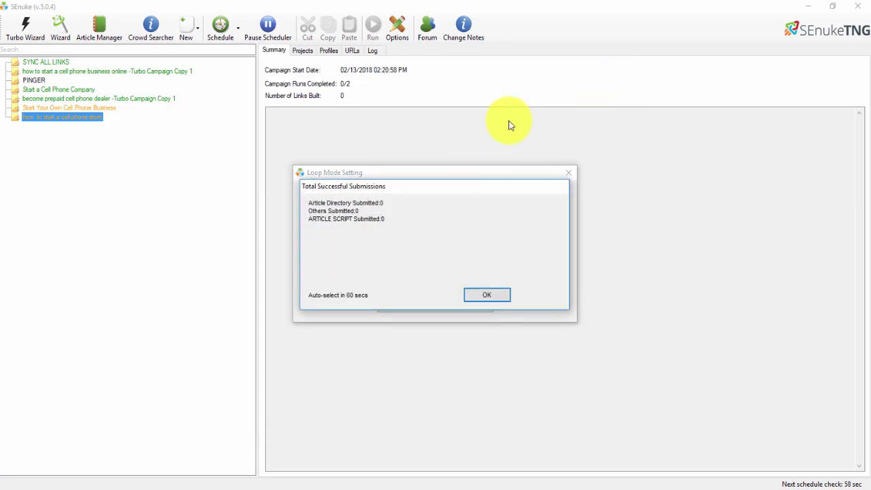
- Create new high-authority accounts on every run and save the loop settings
left_click(490, 296)
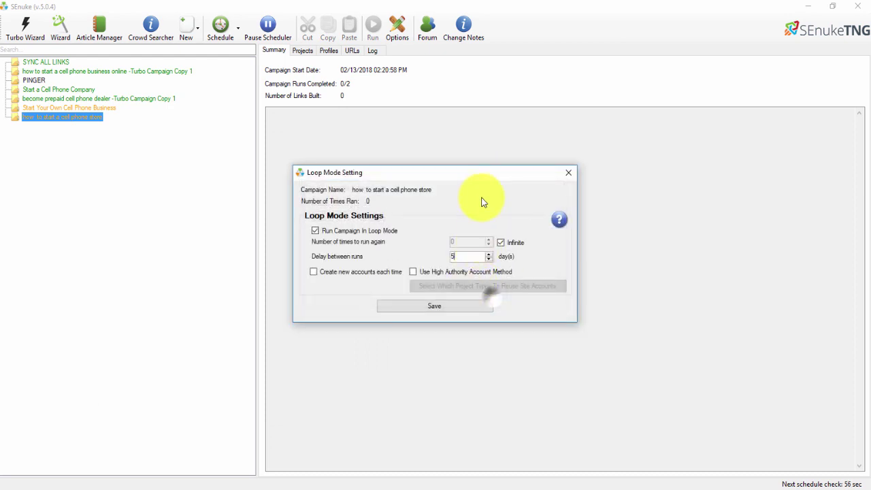
left_click(314, 273)
left_click(454, 272)
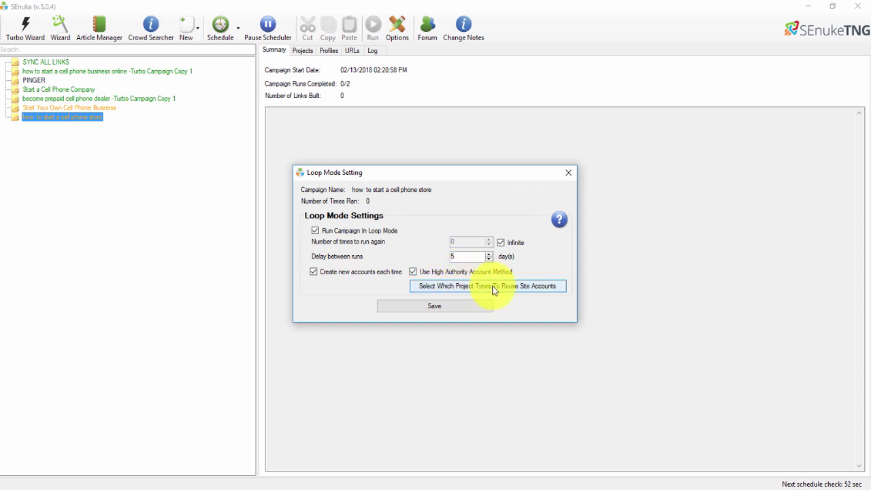
left_click(493, 287)
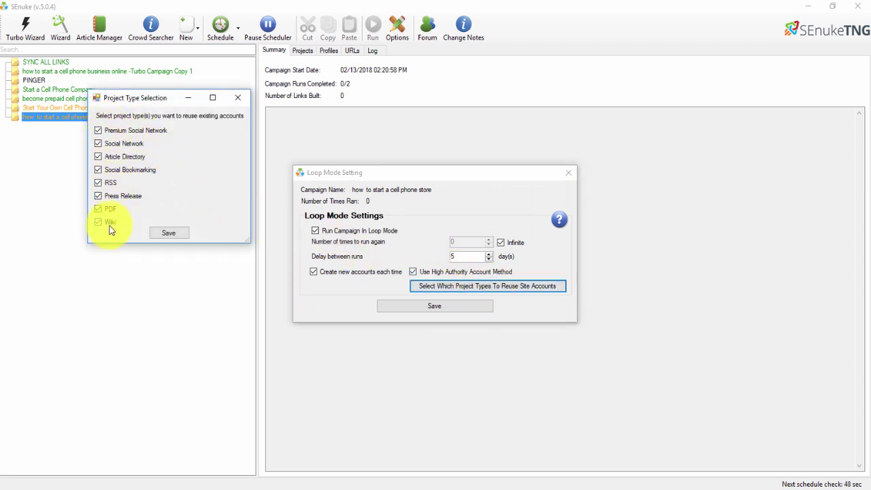
left_click(237, 97)
left_click(420, 308)
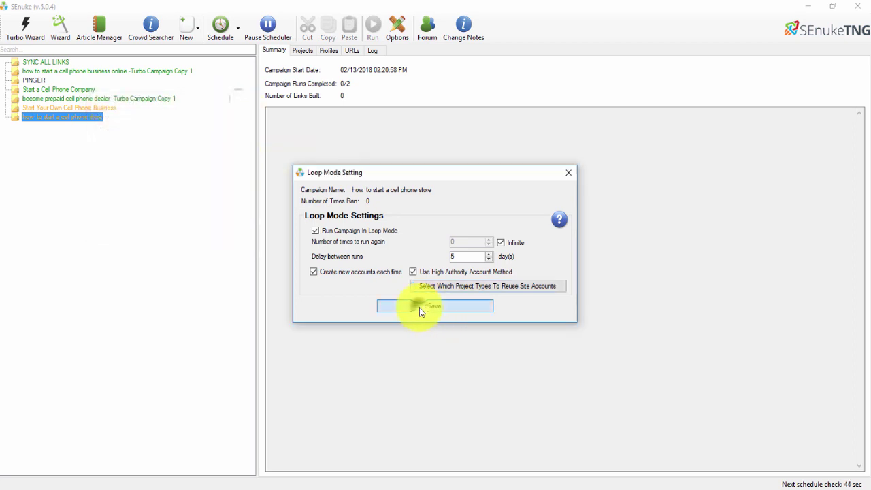
left_click(426, 296)
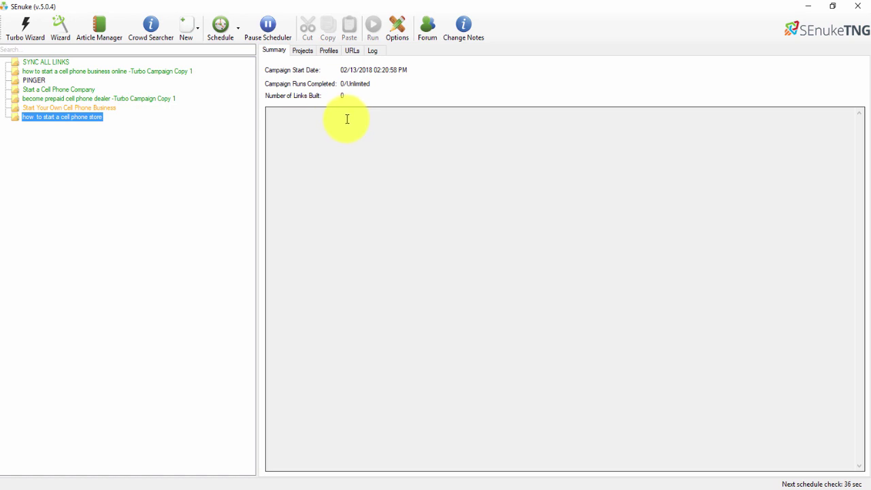
- Select the cell phone business online campaign and scroll through its 306 built links
left_click(57, 108)
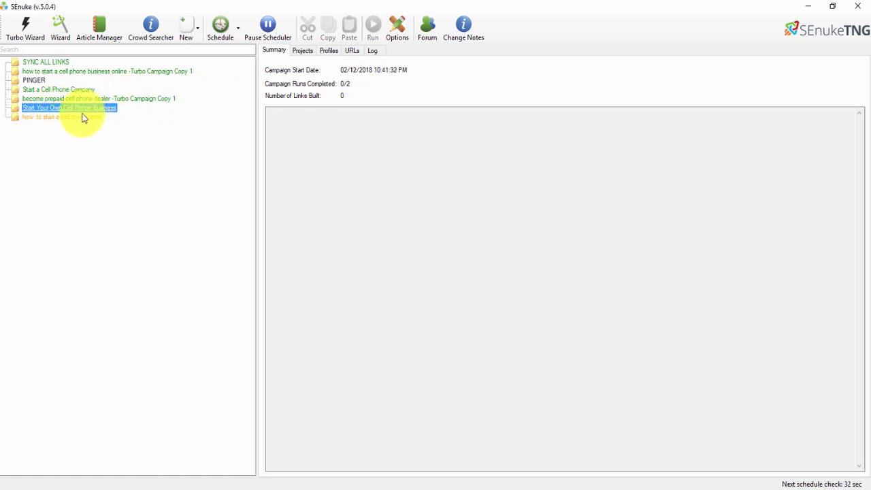
left_click(44, 71)
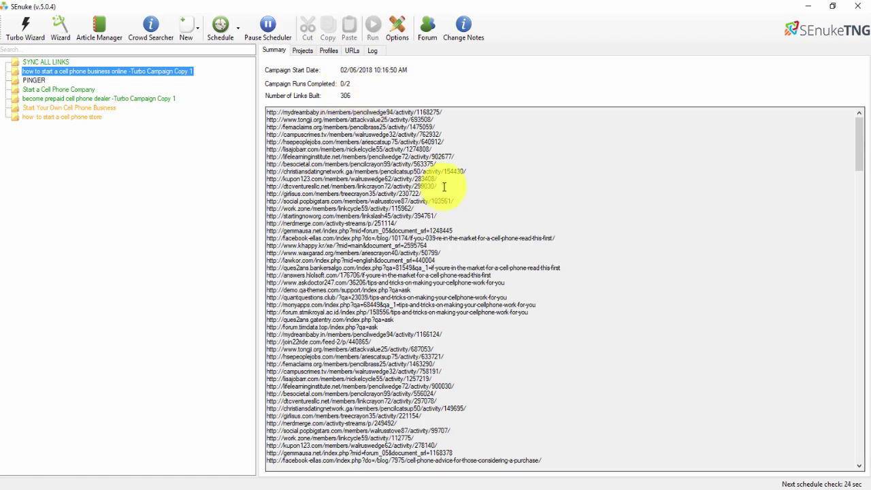
scroll(445, 192, "down", 20)
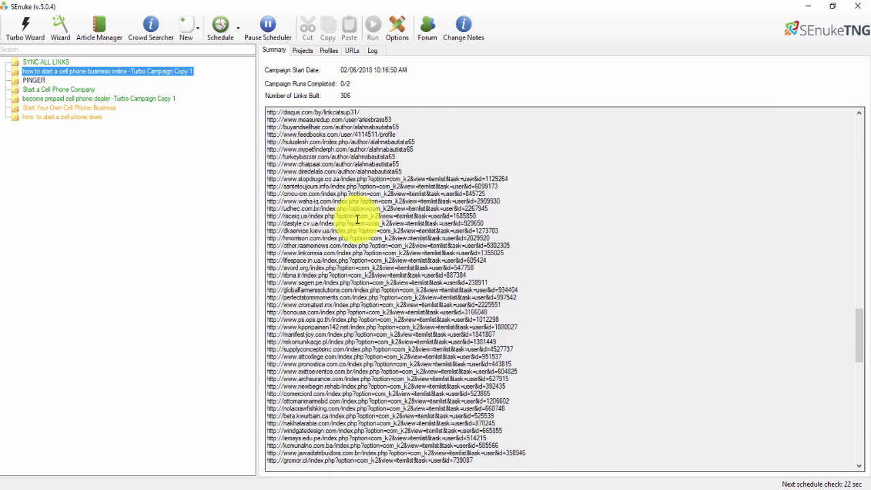
scroll(357, 220, "down", 10)
scroll(350, 237, "up", 20)
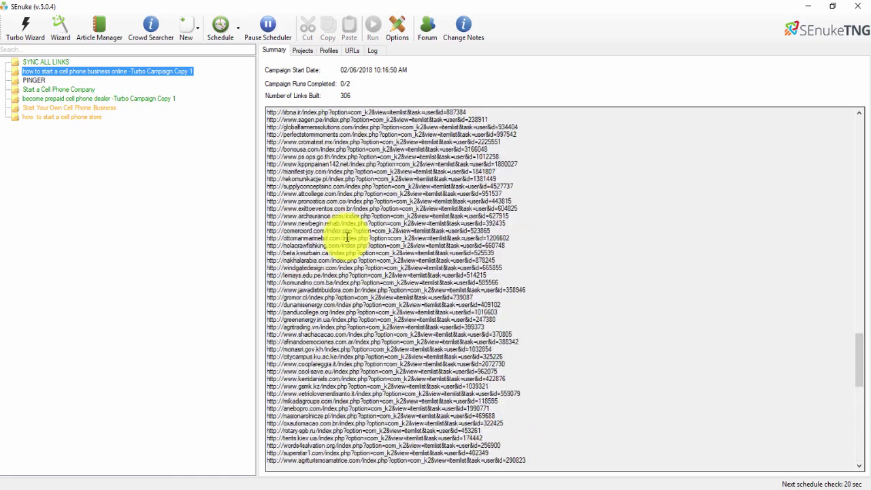
- Review its Projects list, then open the T3 SB social bookmarking project
left_click(302, 51)
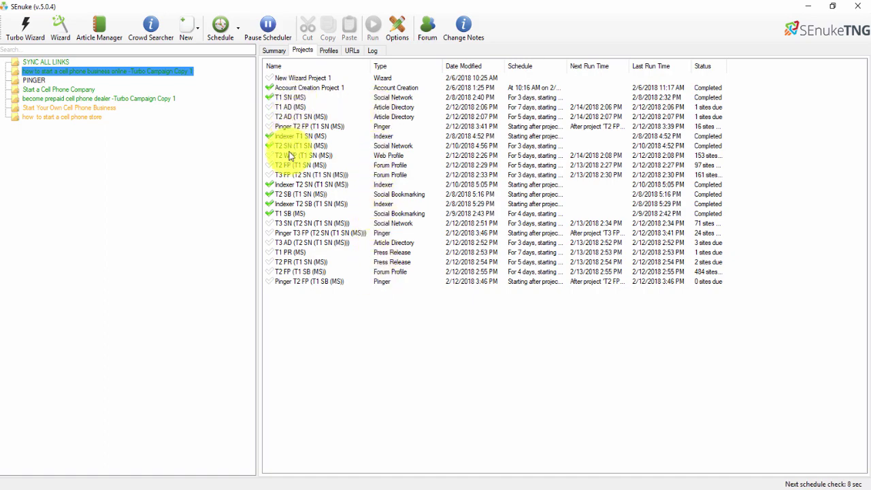
left_click(273, 50)
scroll(322, 119, "down", 20)
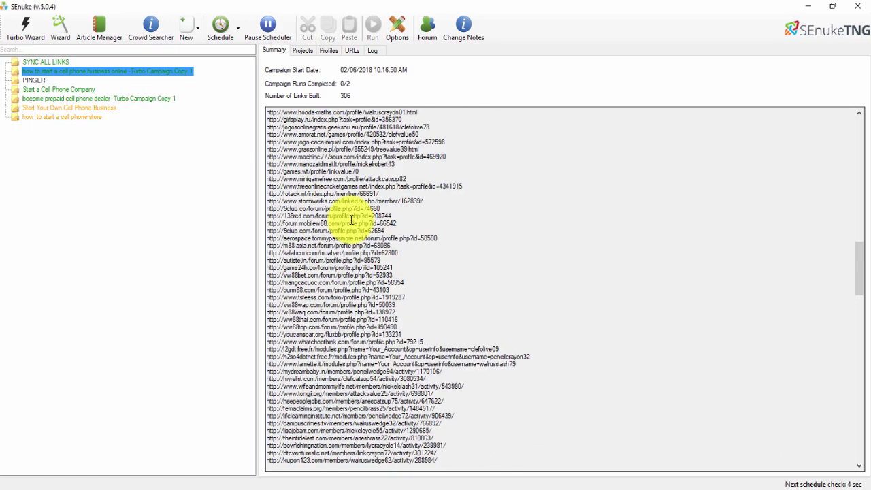
scroll(351, 218, "down", 20)
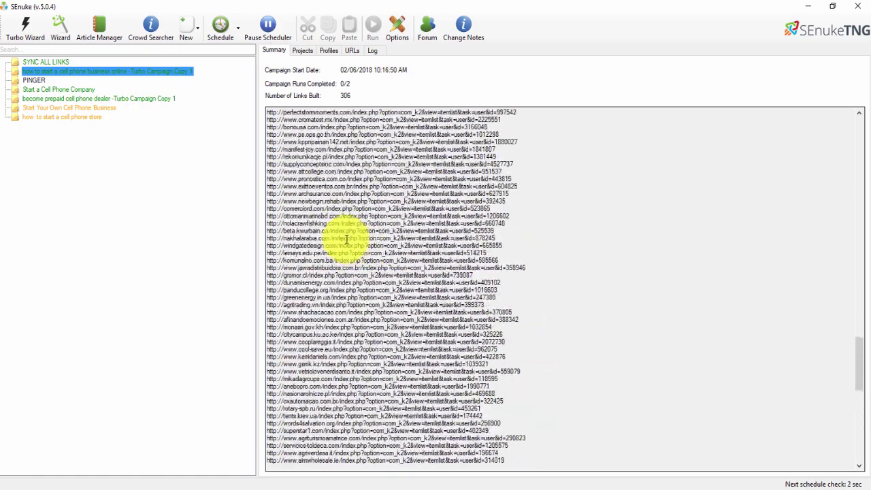
left_click(329, 50)
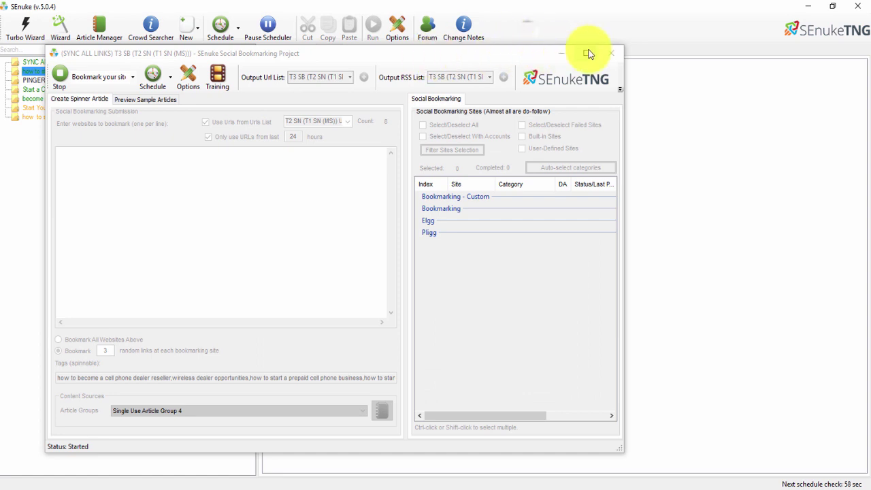
- Minimize the Social Bookmarking window and review the campaign's URLs and Log tabs
left_click(561, 54)
left_click(351, 51)
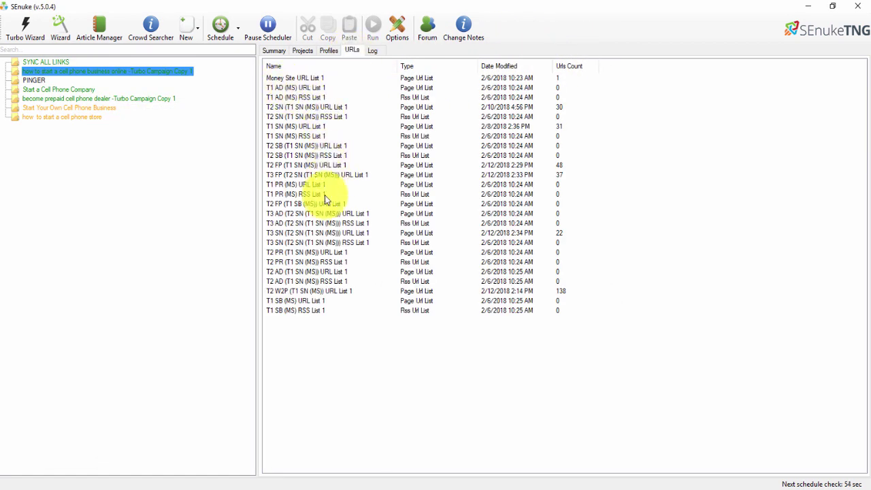
left_click(374, 50)
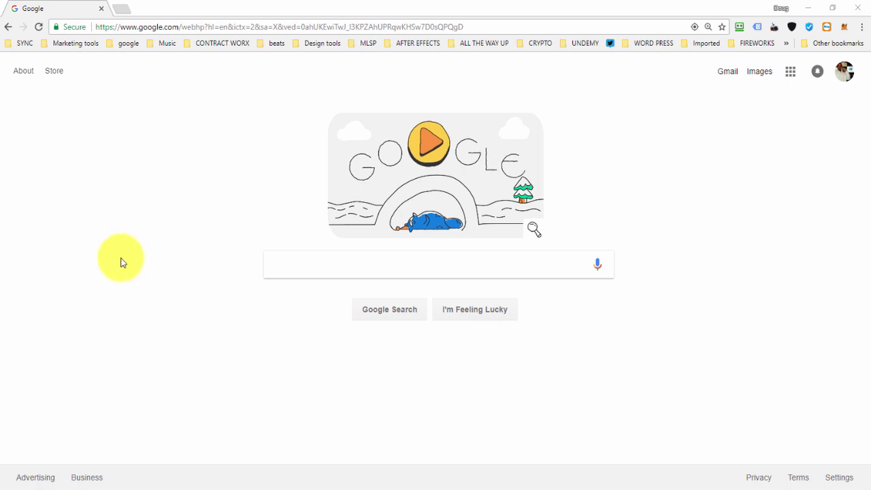
- Search Google for 'how to start a cell phone company' with private results hidden
left_click(308, 264)
type("how to start a cell phone company")
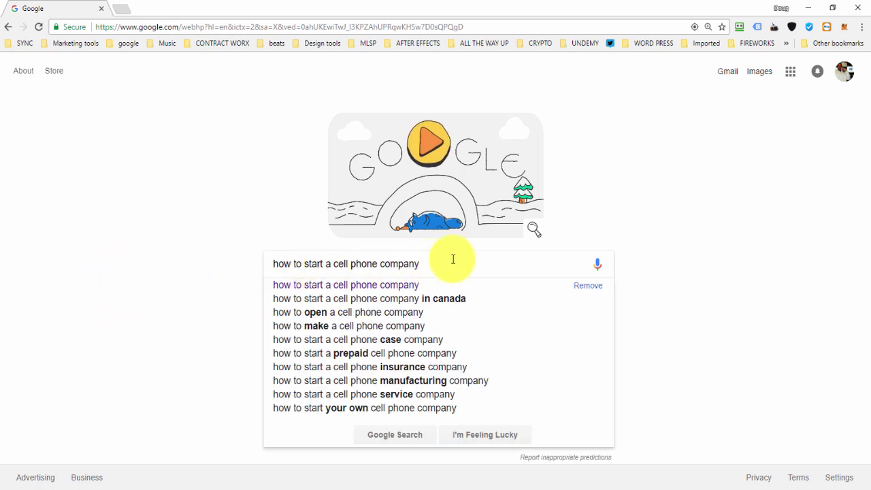
key("Return")
left_click(405, 114)
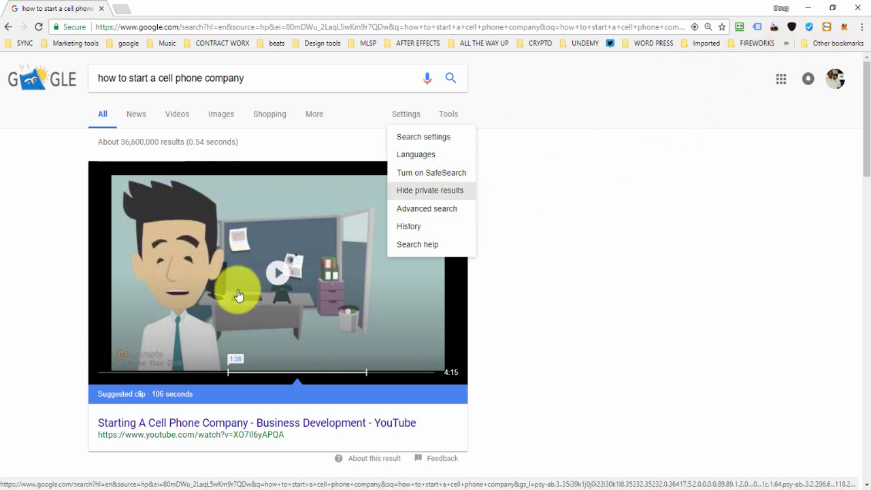
left_click(417, 191)
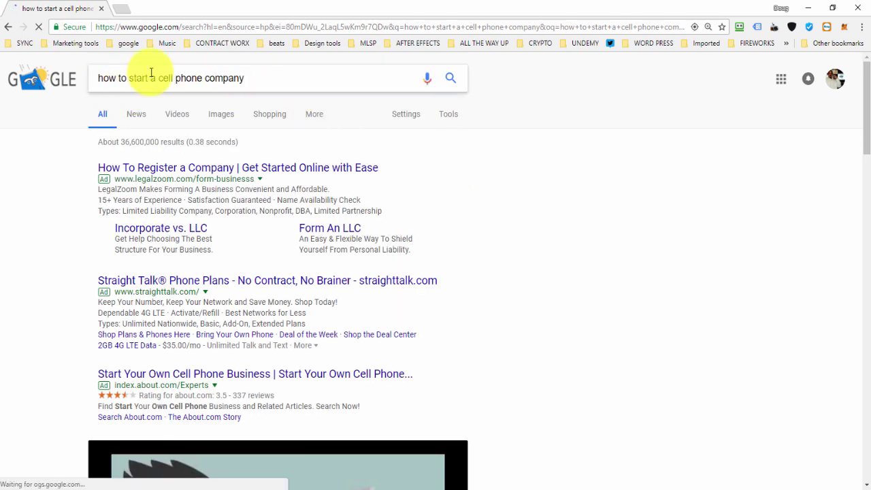
- Scroll through the results and YouTube clip, highlighting the 36,600,000 result count
scroll(399, 249, "down", 5)
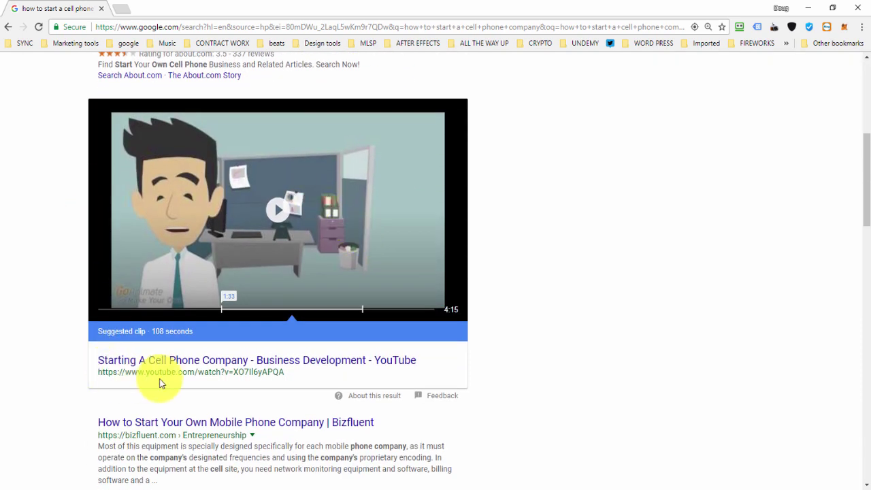
left_click(98, 120)
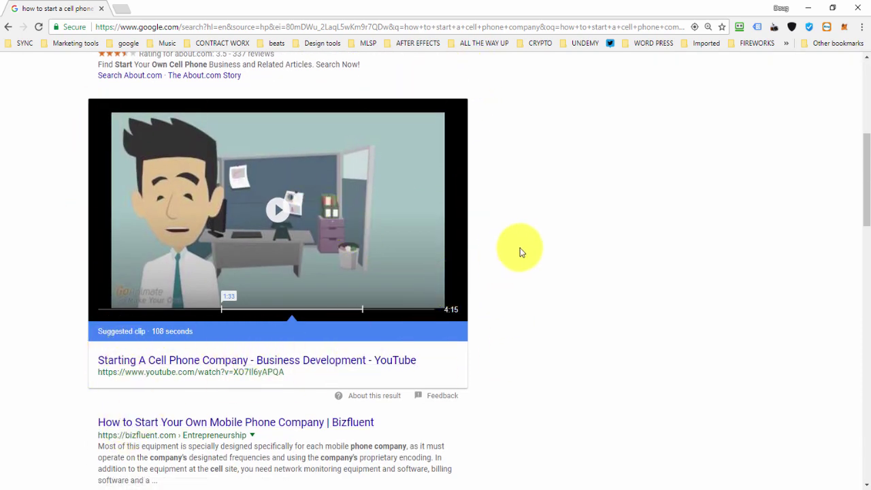
scroll(525, 235, "down", 3)
scroll(549, 208, "down", 1)
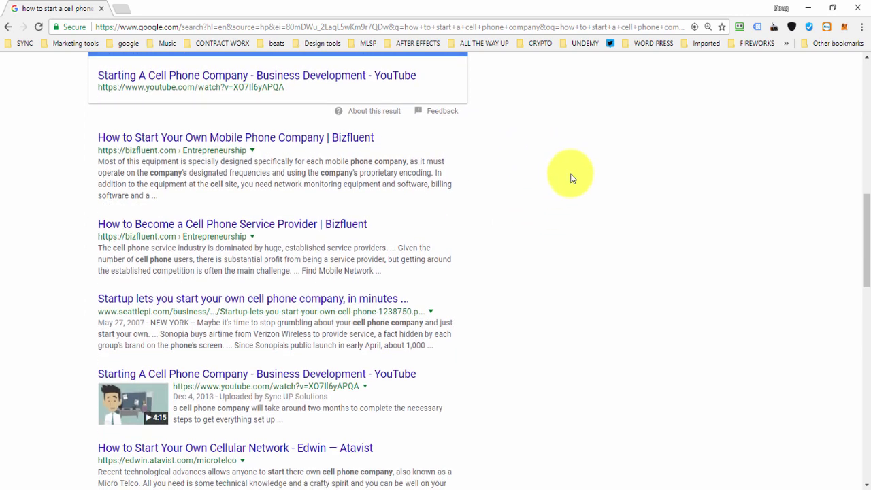
scroll(572, 177, "down", 1)
scroll(572, 173, "down", 3)
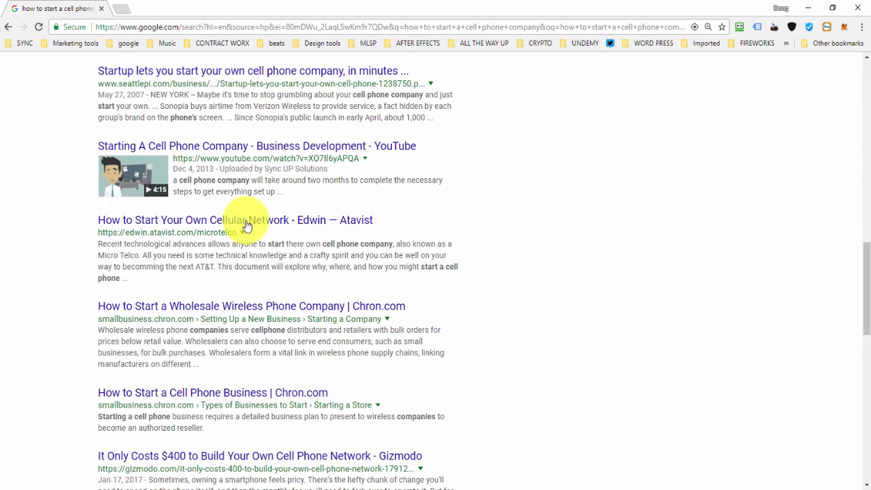
scroll(519, 194, "down", 1)
scroll(524, 195, "down", 6)
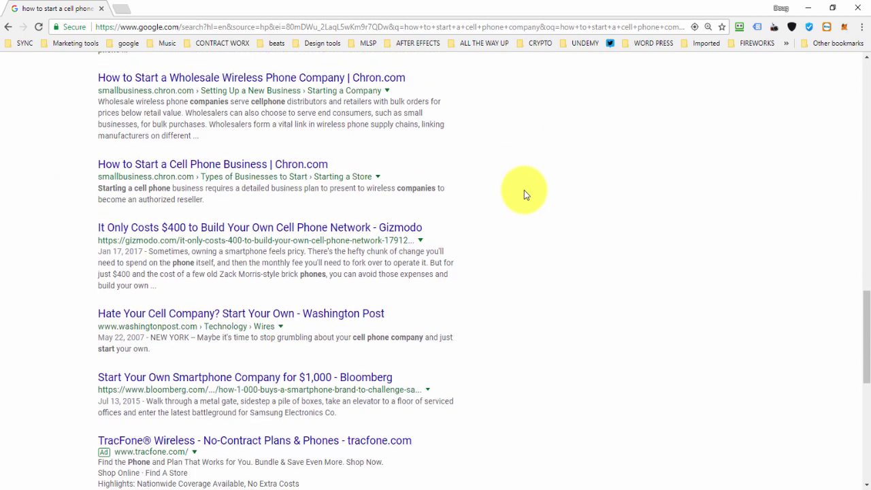
scroll(524, 194, "down", 3)
scroll(524, 195, "up", 12)
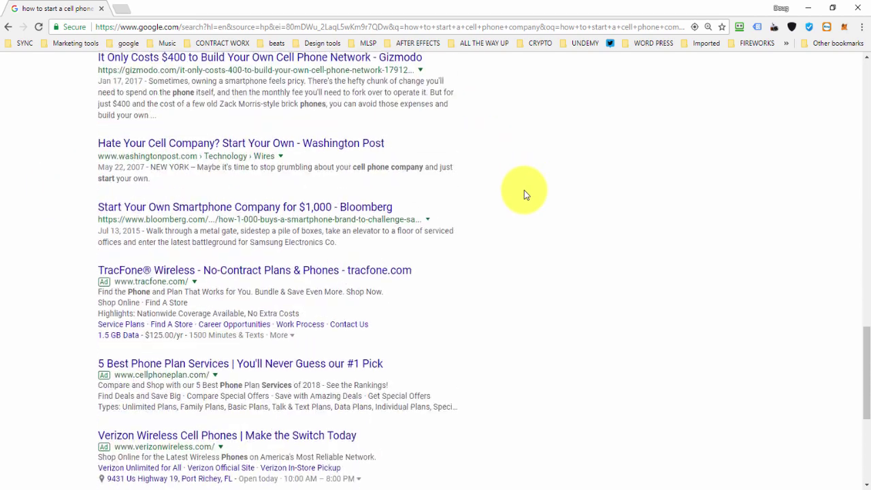
scroll(528, 196, "up", 8)
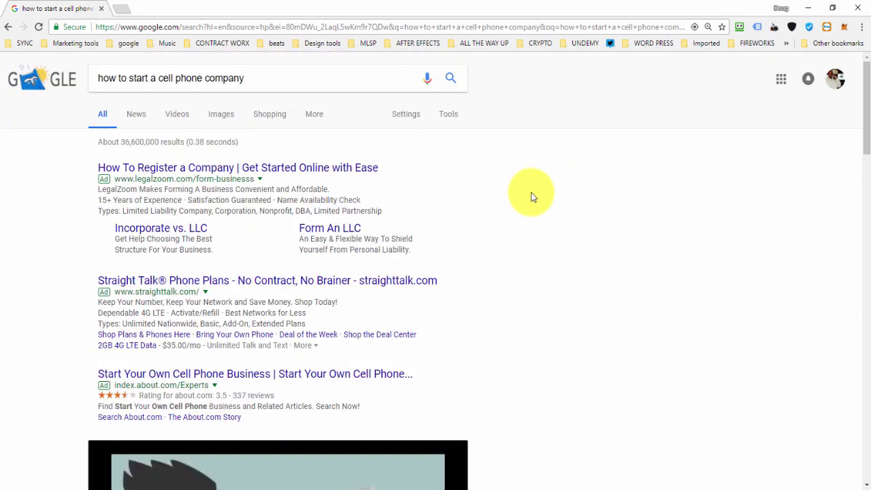
left_click_drag(119, 143, 162, 147)
scroll(532, 241, "down", 6)
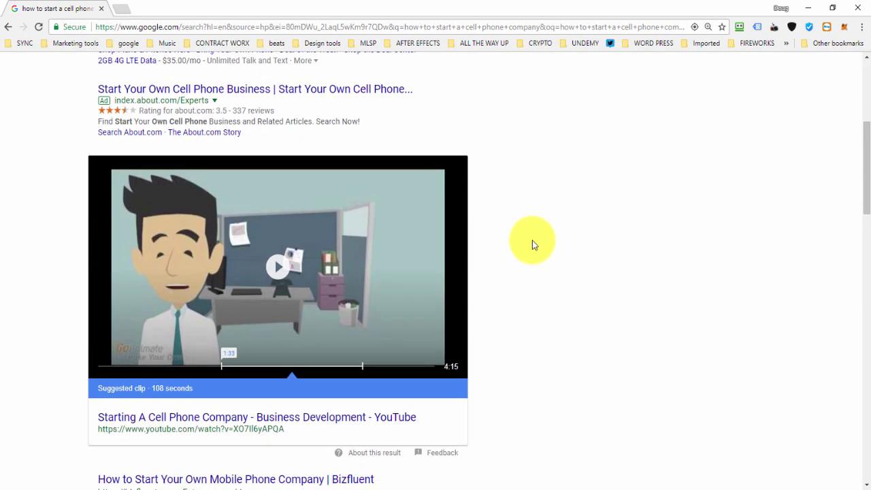
scroll(533, 242, "up", 6)
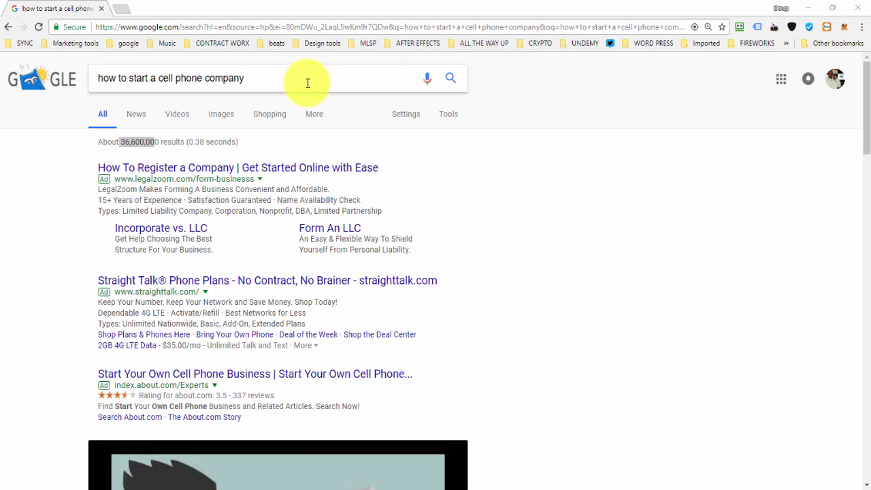
- Replace the query with 'Start a Cell Phone Company' and search, leaving Settings unchanged
left_click_drag(311, 82, 113, 102)
type("Start a Cell Phone Company")
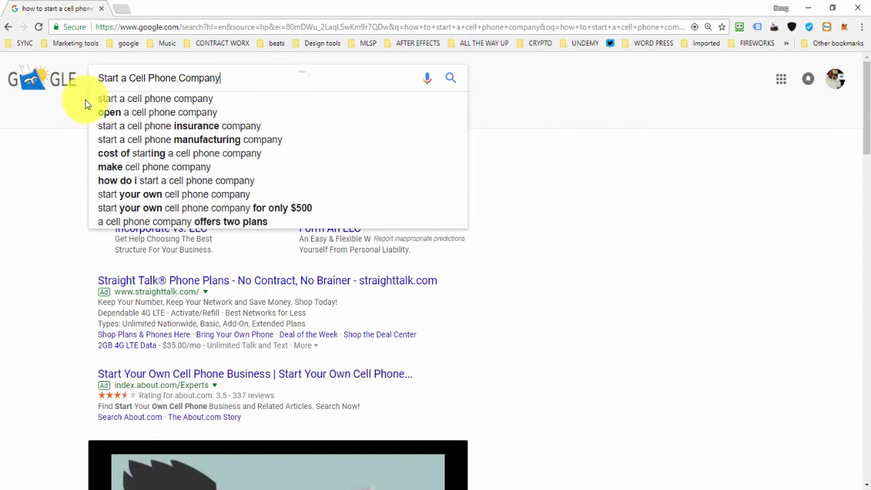
left_click(449, 80)
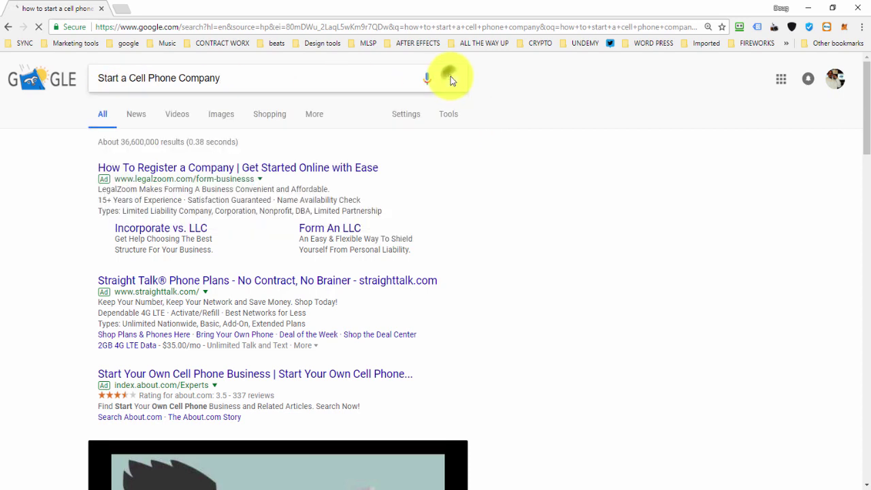
left_click(405, 122)
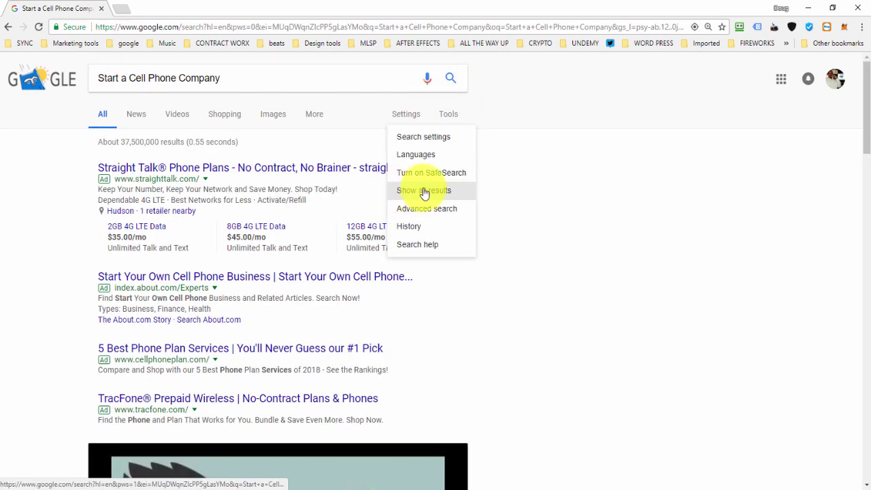
left_click(568, 86)
- Scroll through the roughly 37,500,000 results, starting with the phone plan ads
scroll(476, 119, "down", 2)
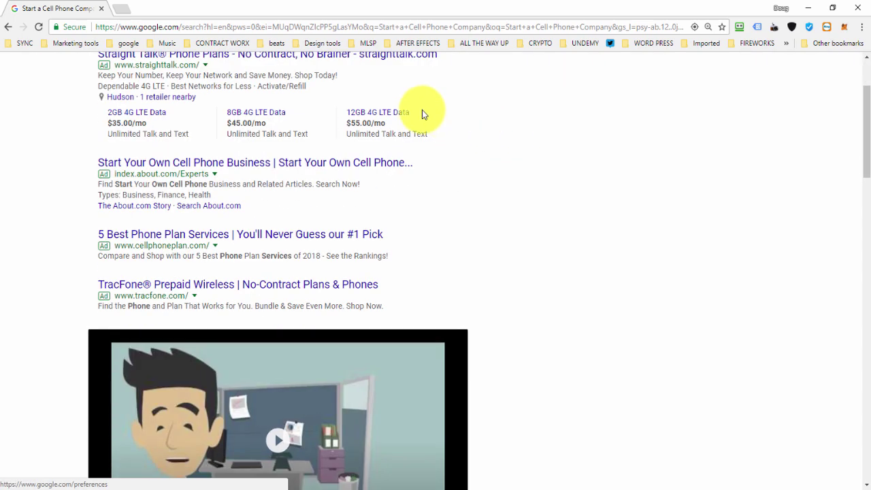
scroll(306, 123, "up", 2)
scroll(587, 183, "down", 4)
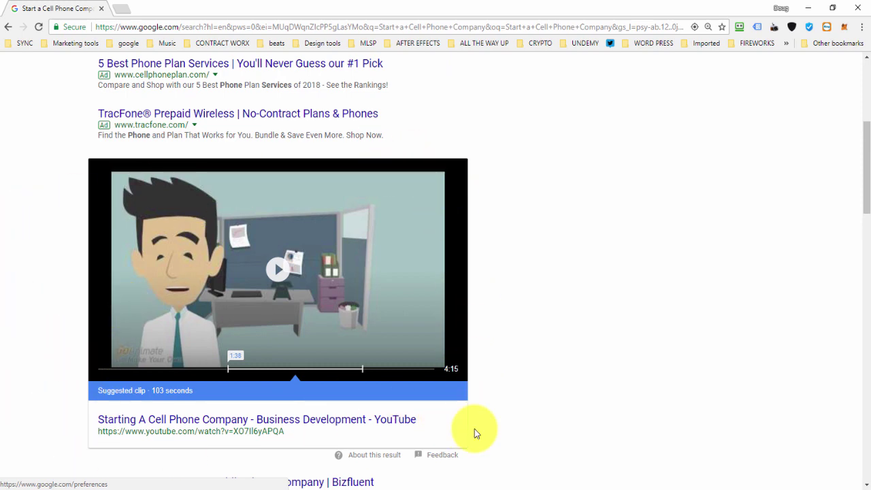
scroll(145, 233, "down", 5)
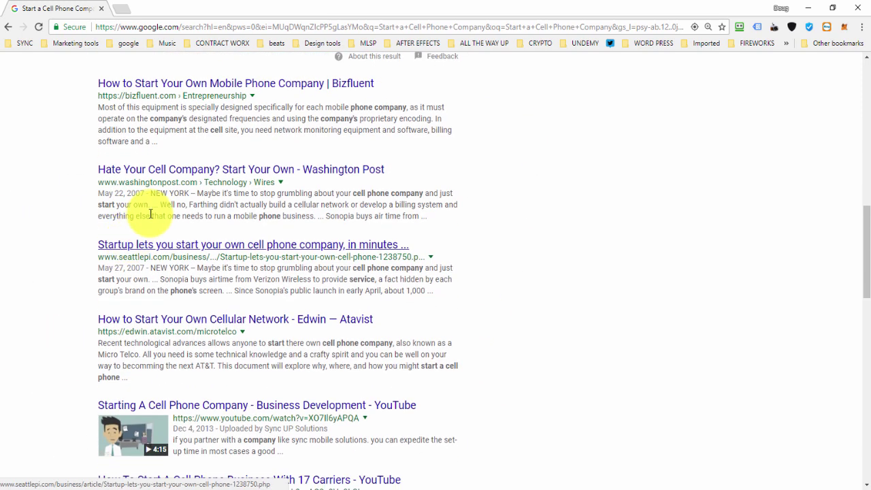
scroll(257, 109, "down", 3)
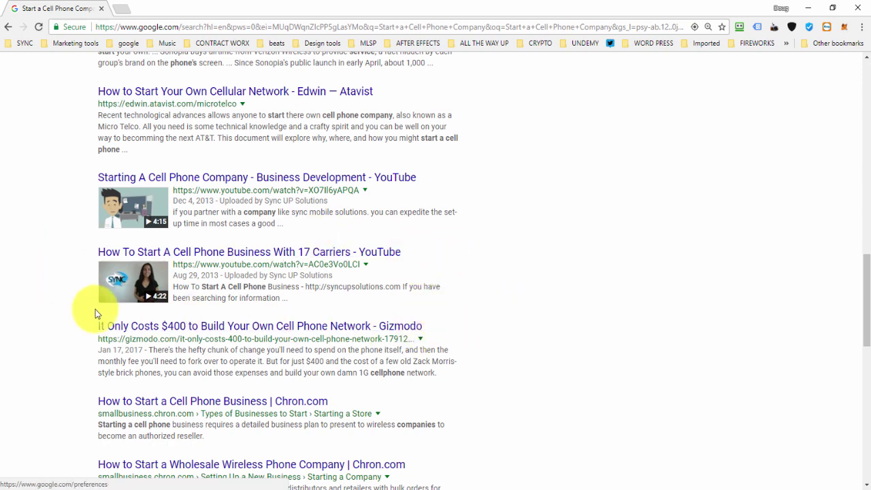
scroll(422, 244, "down", 3)
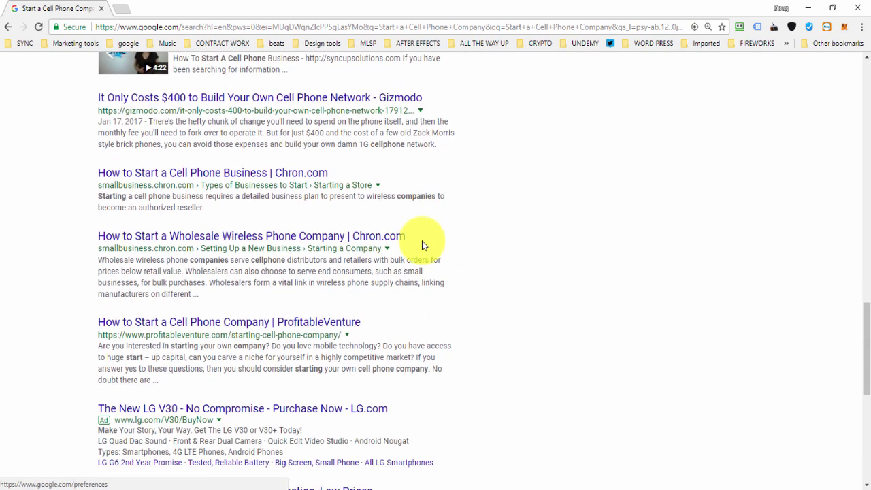
scroll(424, 231, "down", 3)
scroll(526, 230, "up", 15)
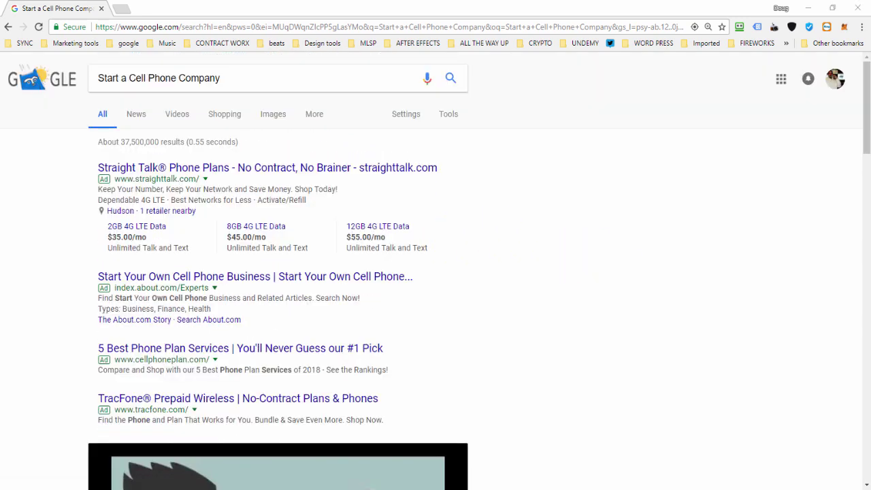
left_click(300, 82)
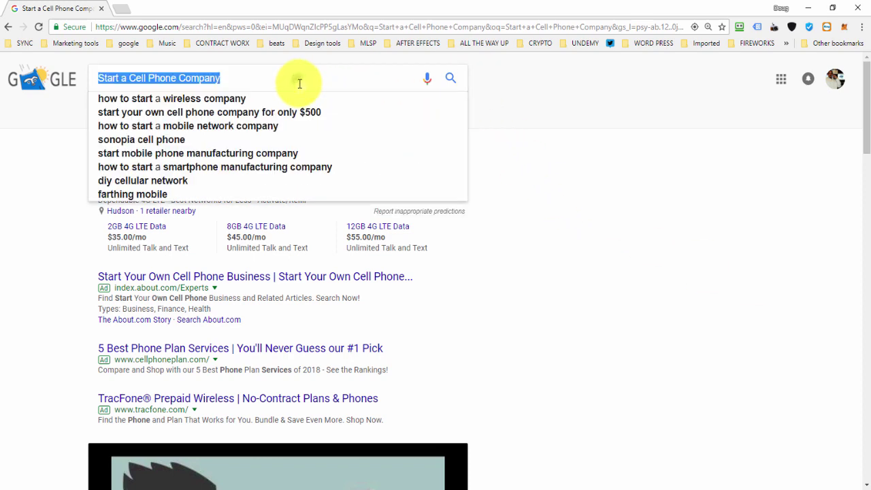
- Search 'how to become a cell phone dealer' and scroll past the Bizfluent snippet and back
type("how to become a cell phone dealer")
left_click(450, 78)
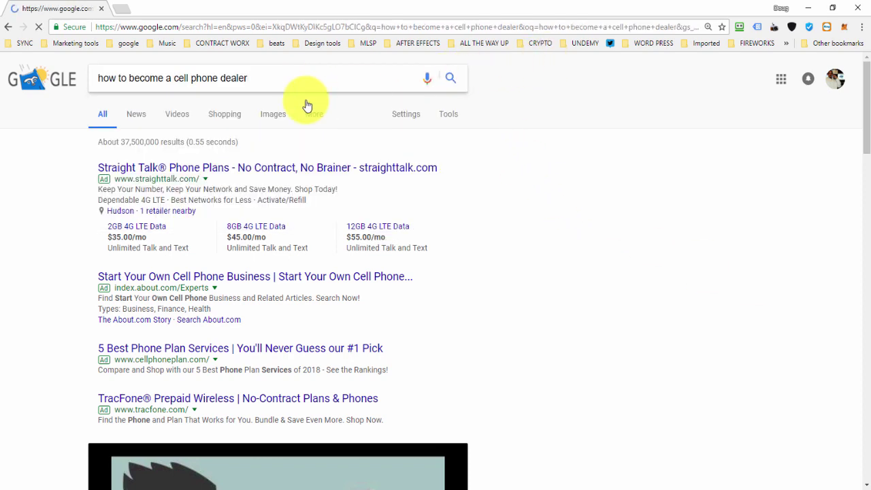
scroll(475, 179, "down", 5)
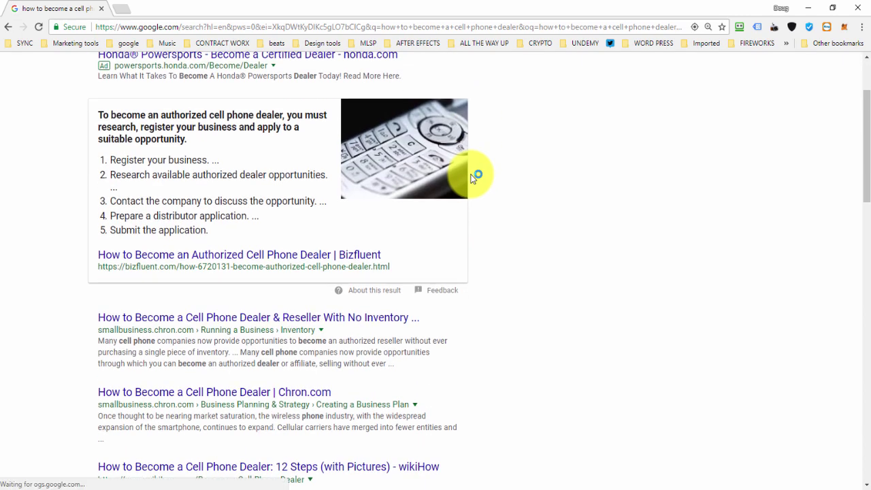
scroll(475, 179, "down", 5)
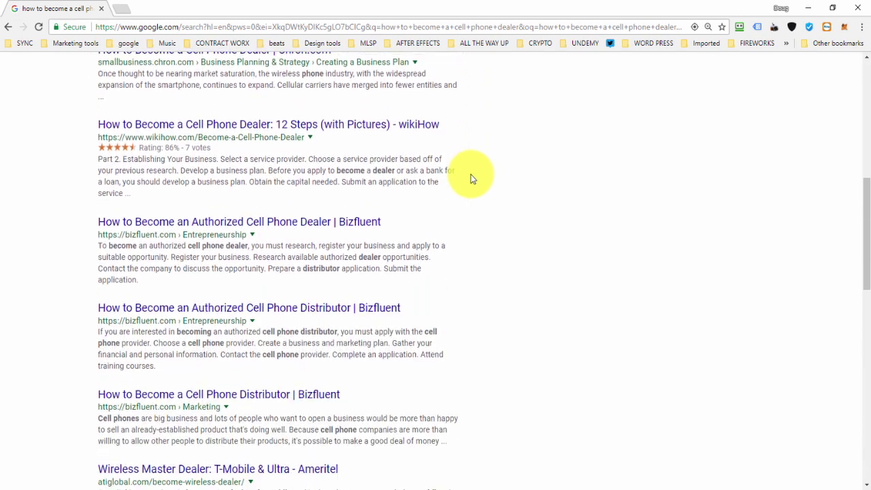
scroll(474, 180, "down", 1)
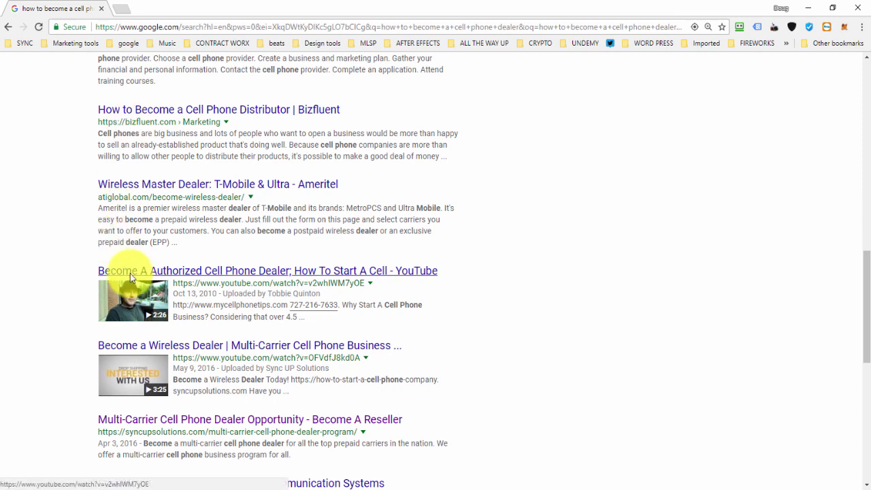
scroll(230, 362, "down", 2)
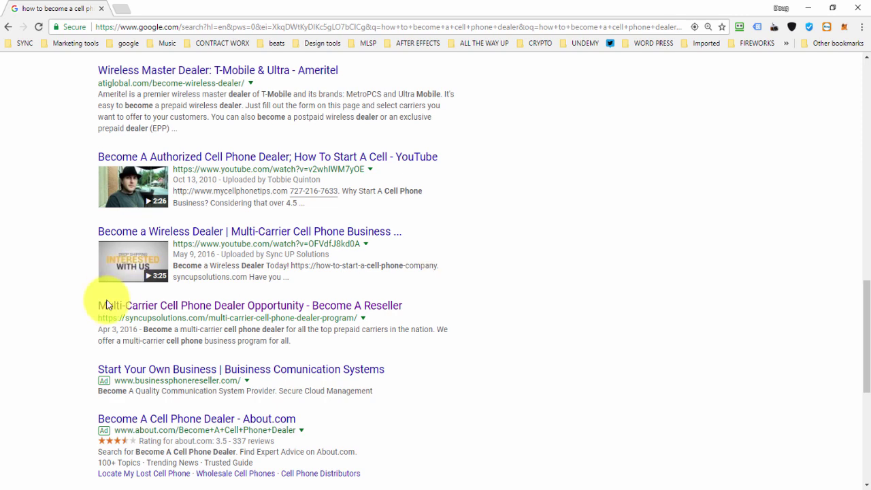
scroll(464, 232, "up", 12)
scroll(461, 226, "up", 1)
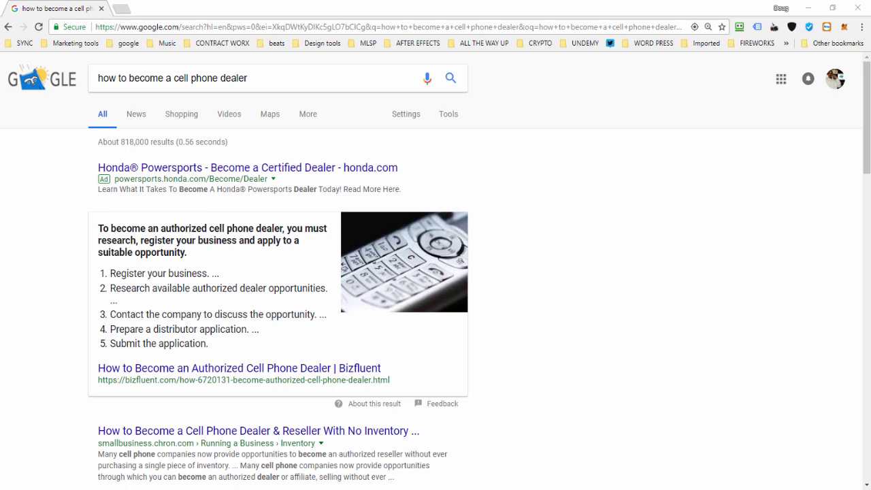
- Search 'cell phone business opportunity' and scroll down to the related searches and back
left_click(249, 80)
type("cell phone business opportunity")
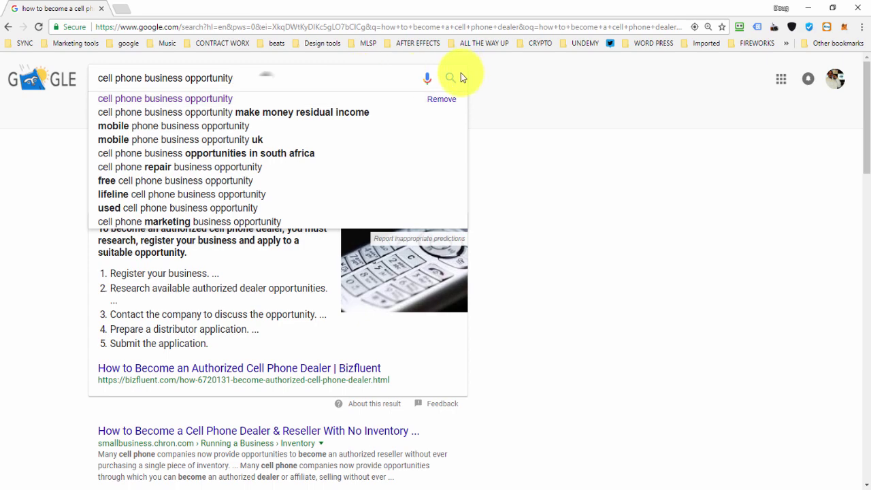
left_click(452, 77)
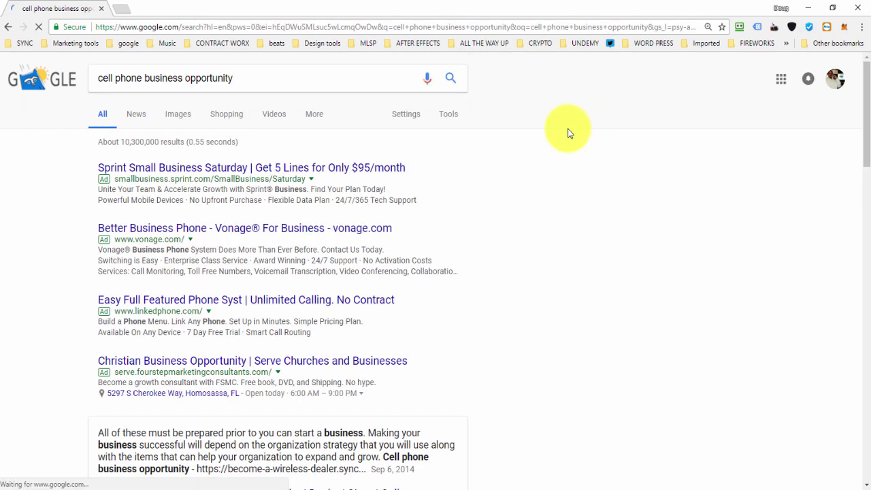
scroll(568, 131, "down", 4)
scroll(568, 130, "down", 4)
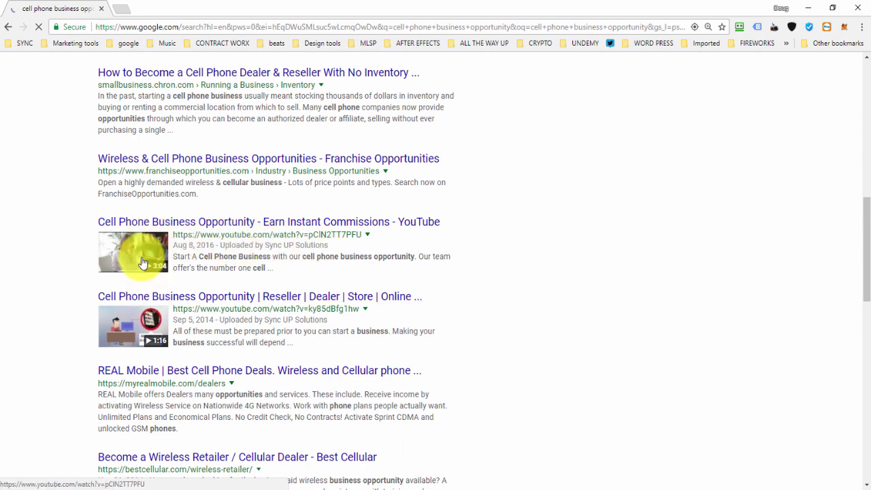
scroll(572, 252, "down", 4)
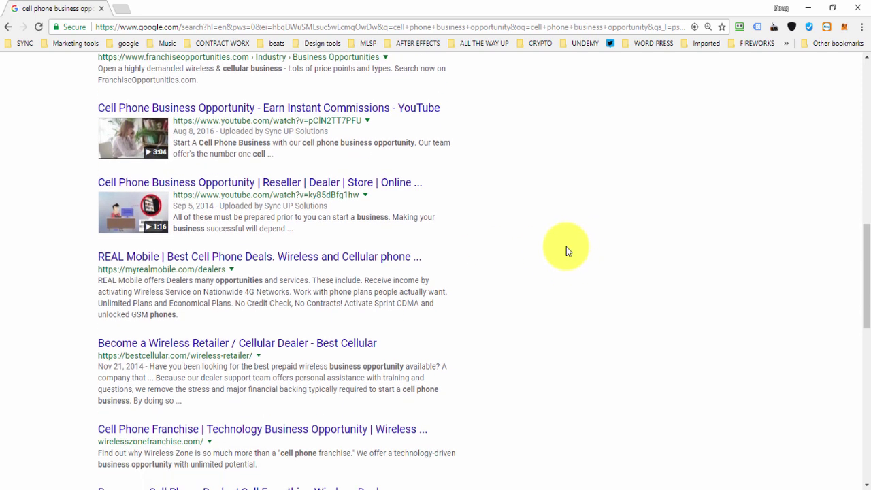
scroll(555, 238, "down", 3)
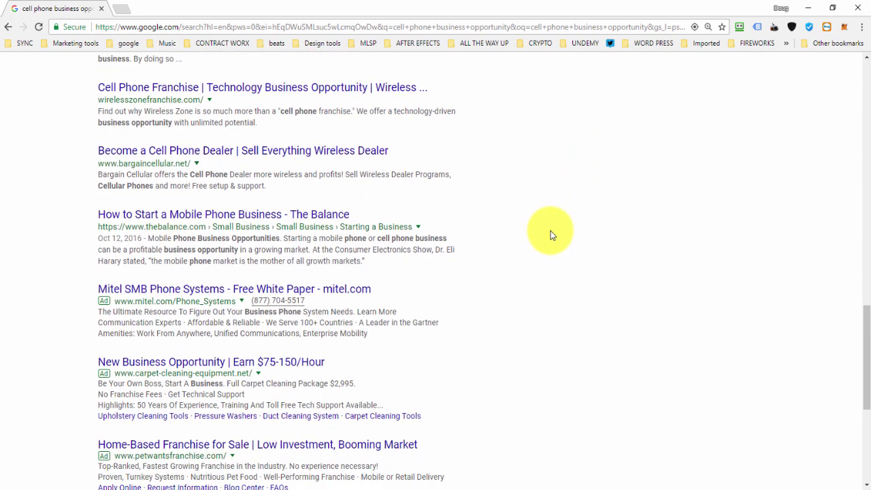
scroll(551, 231, "down", 1)
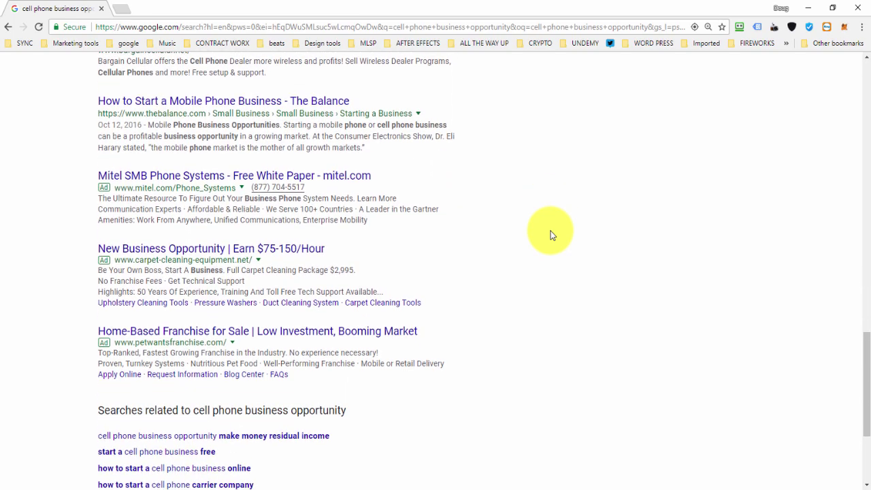
scroll(550, 231, "up", 6)
scroll(551, 231, "up", 5)
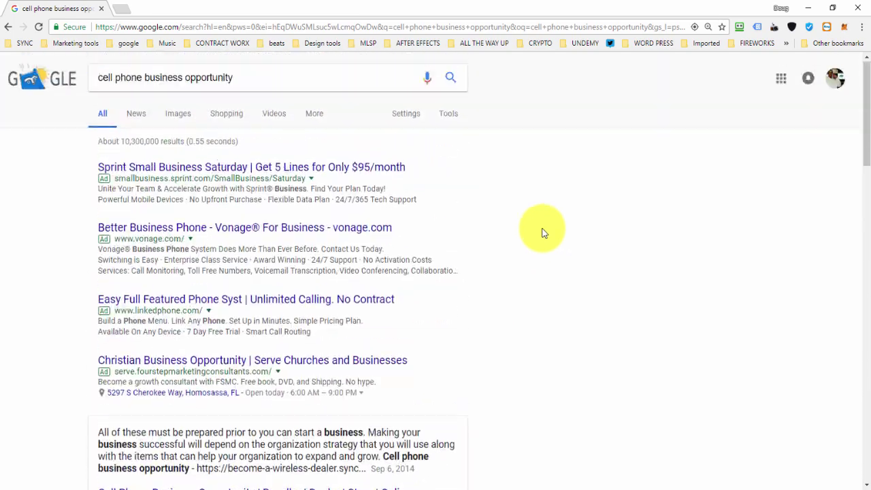